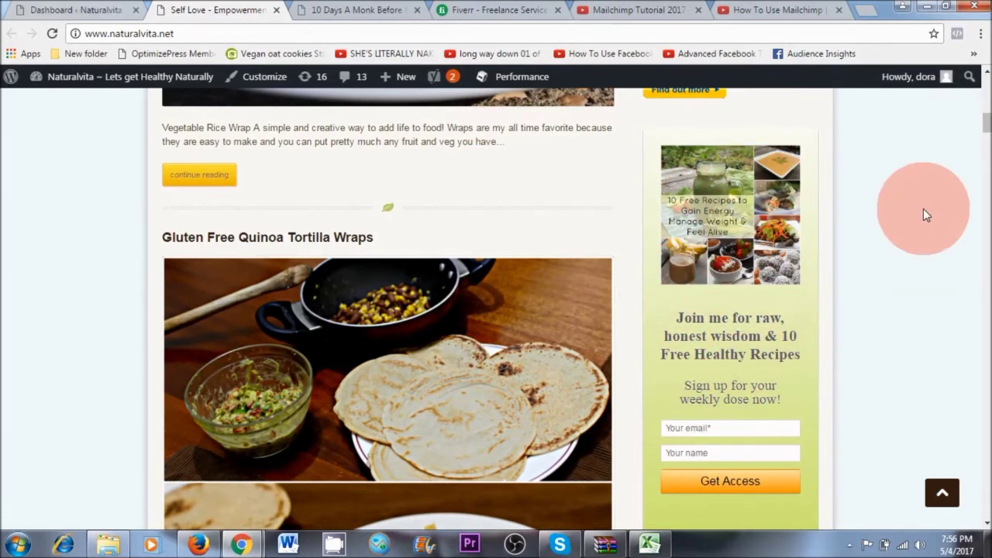
Step: View the newsletter signup box on the '10 Days A Monk' meditation post, then reach the admin Dashboard
click(364, 14)
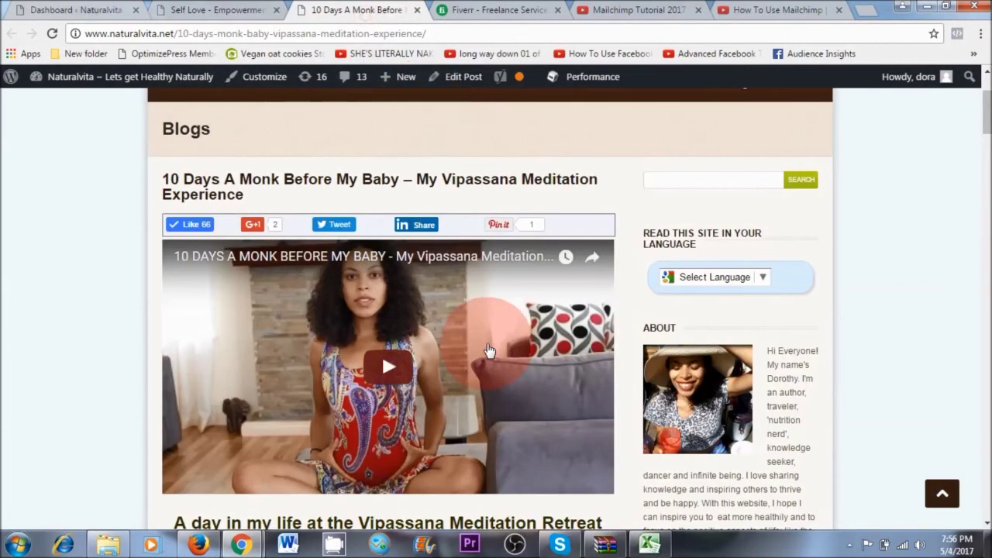
scroll(488, 350, down, 20)
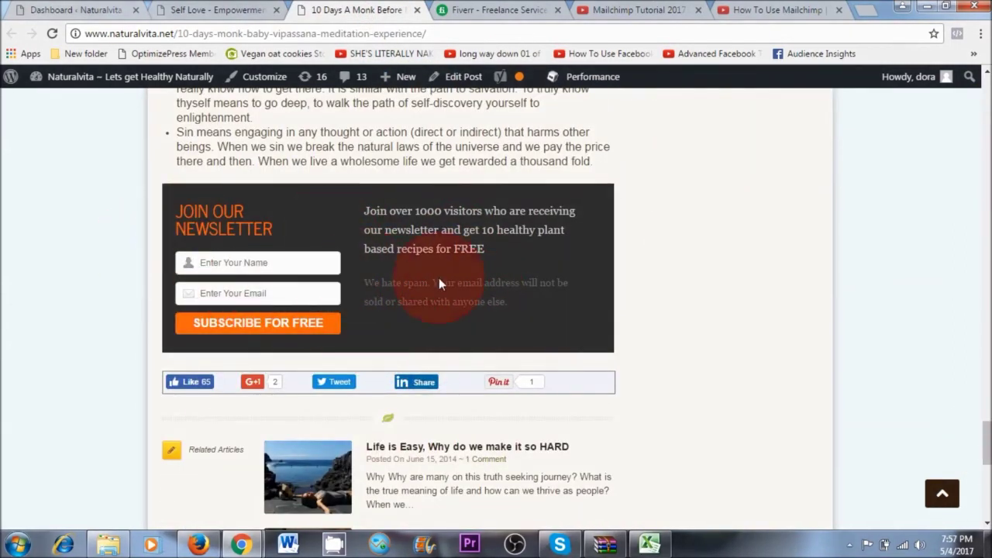
drag(983, 442, 982, 185)
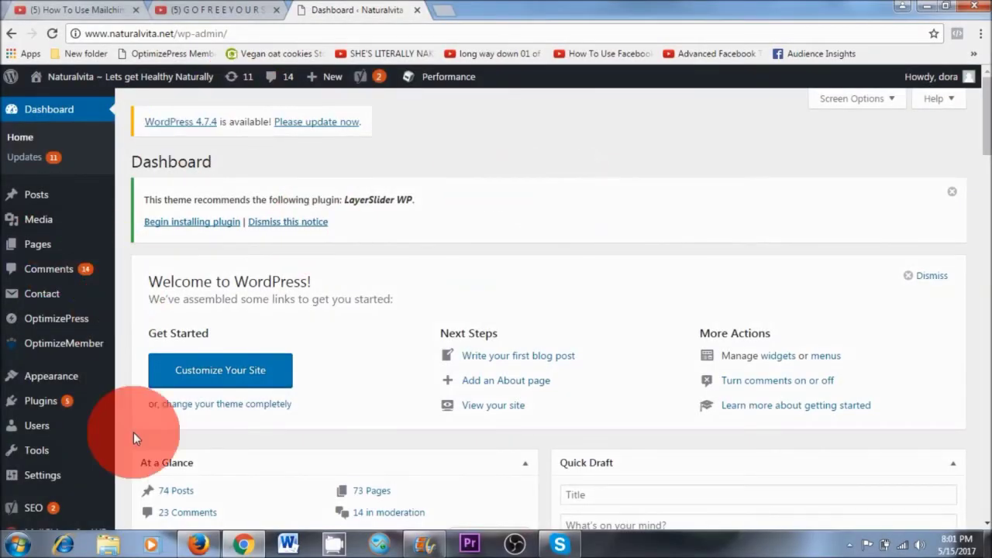
Step: Search Plugins > Add New for 'optin' and activate the Optin Forms plugin
mouse_move(34, 407)
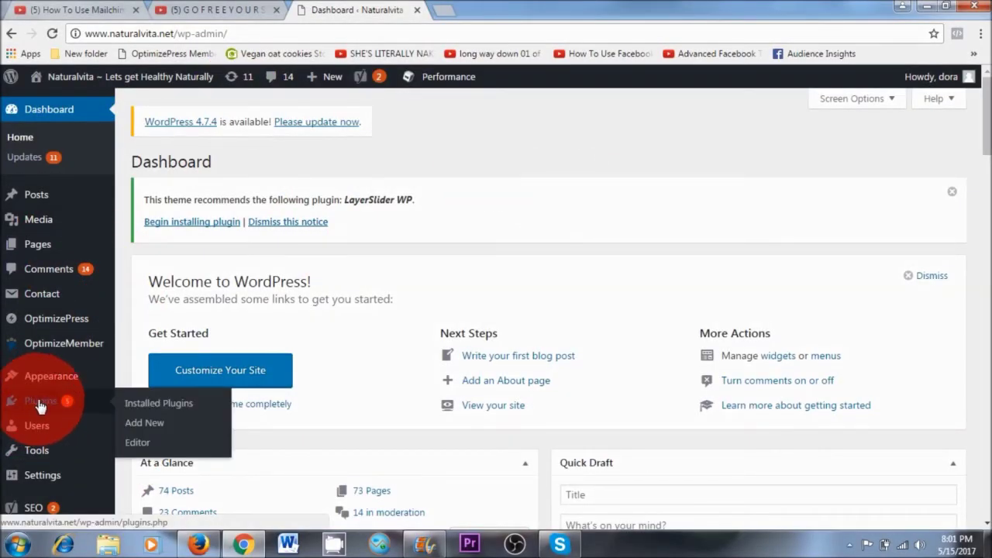
click(48, 402)
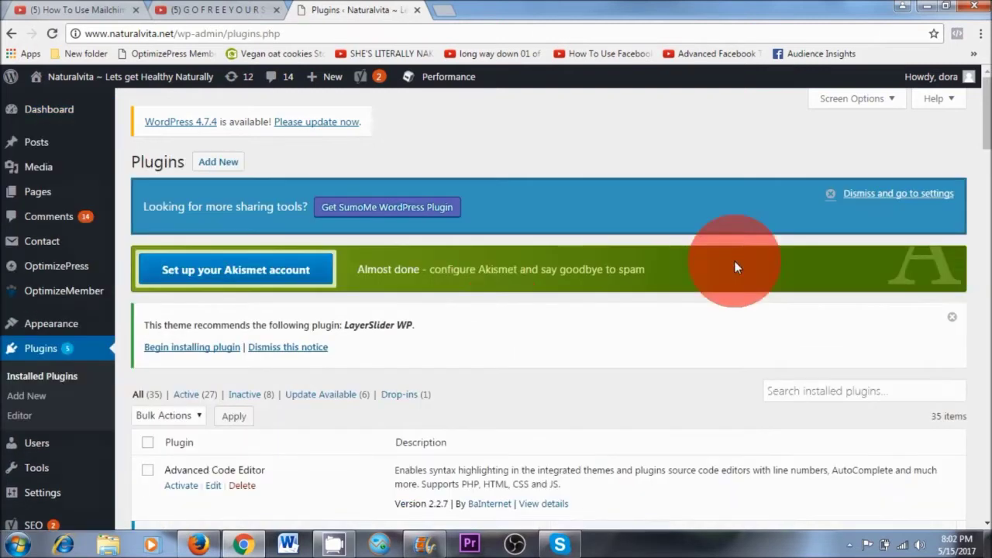
click(225, 172)
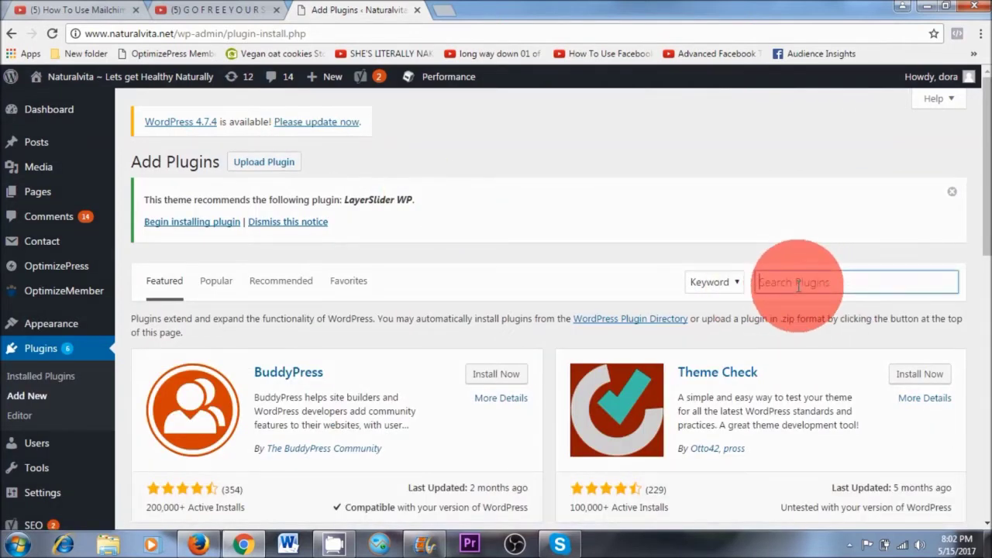
click(798, 283)
text(optin forms)
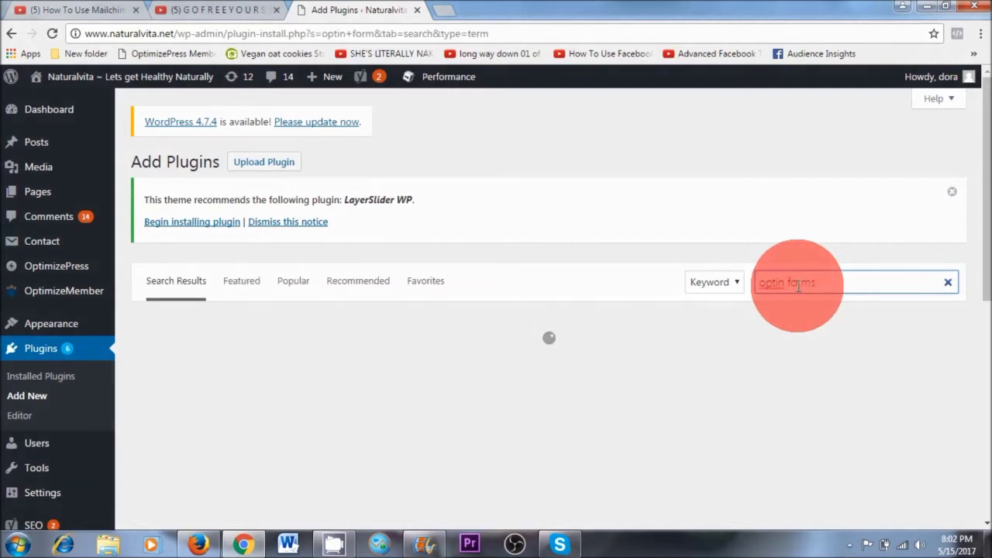
scroll(342, 386, down, 2)
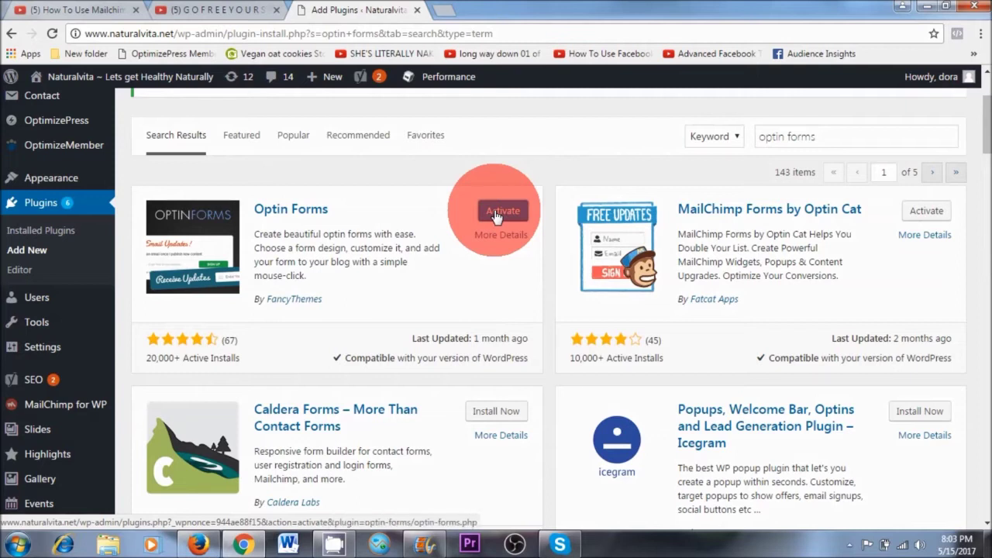
click(500, 211)
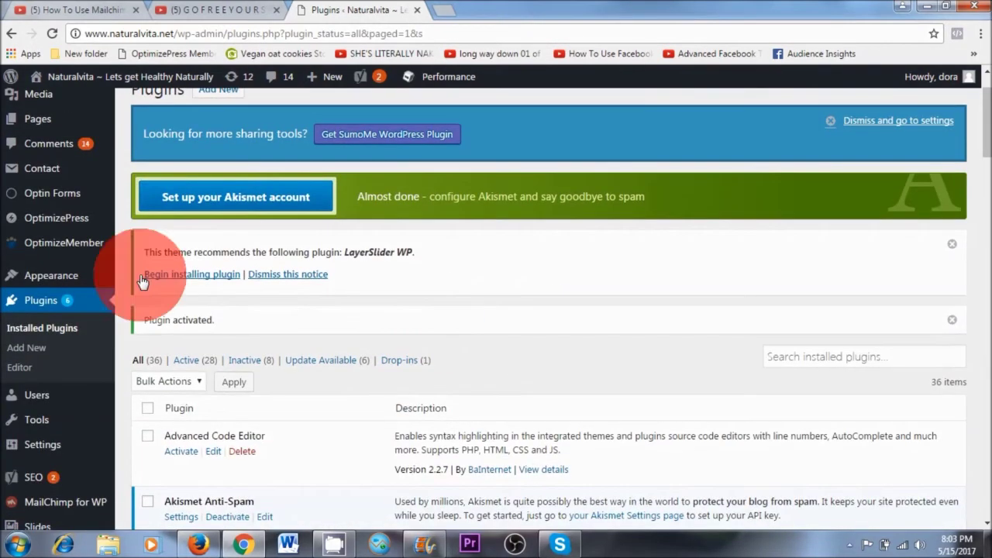
click(34, 201)
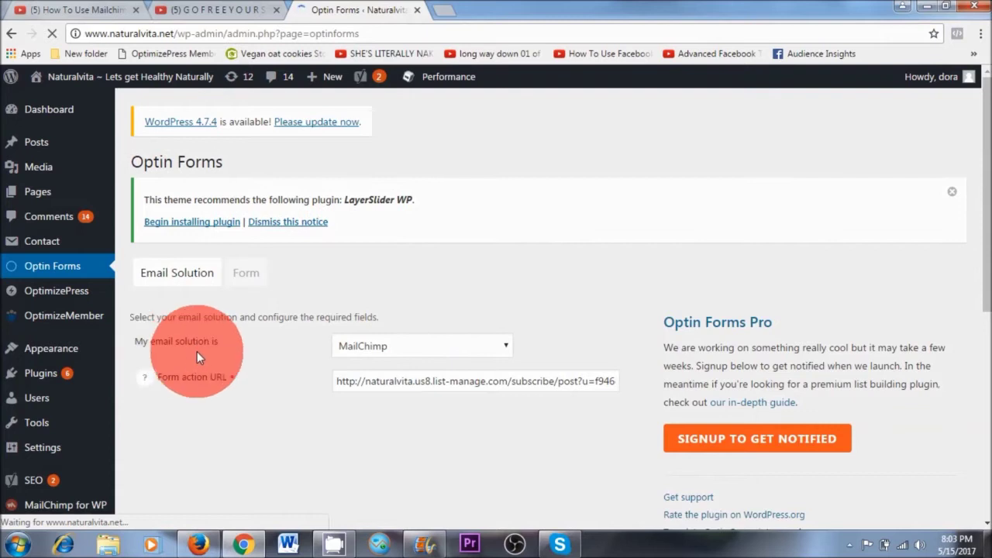
Step: Keep MailChimp as the Optin Forms email solution and clear the existing Form action URL
click(502, 350)
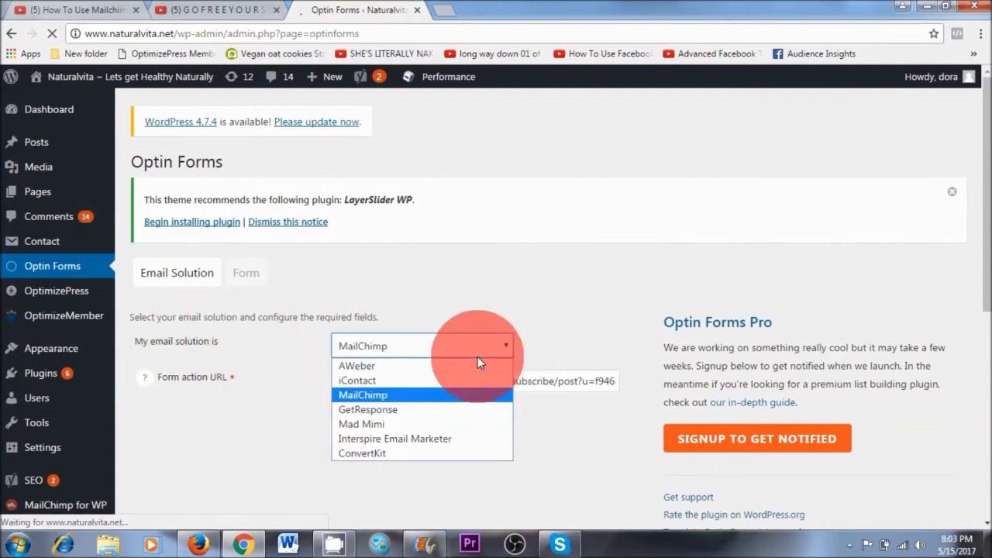
click(391, 394)
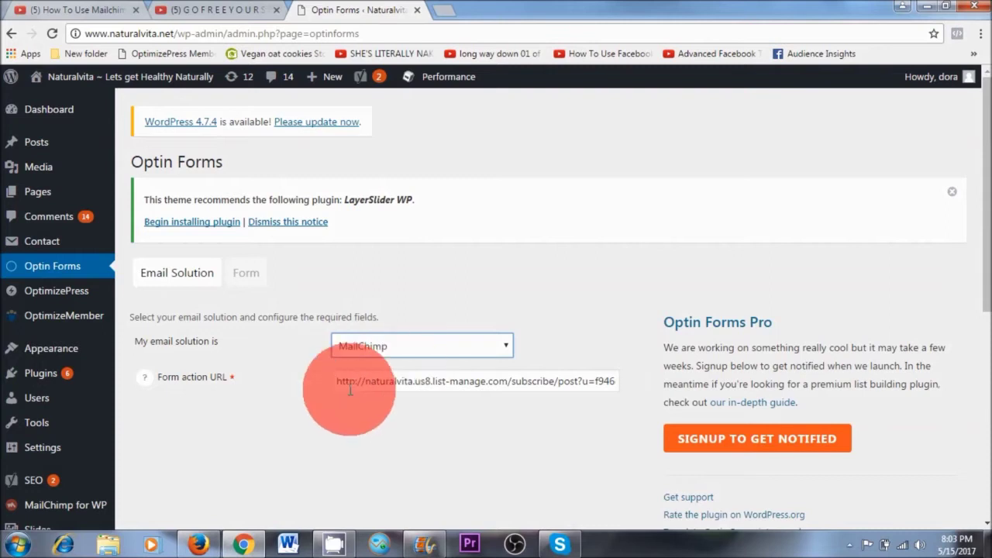
drag(336, 381, 653, 382)
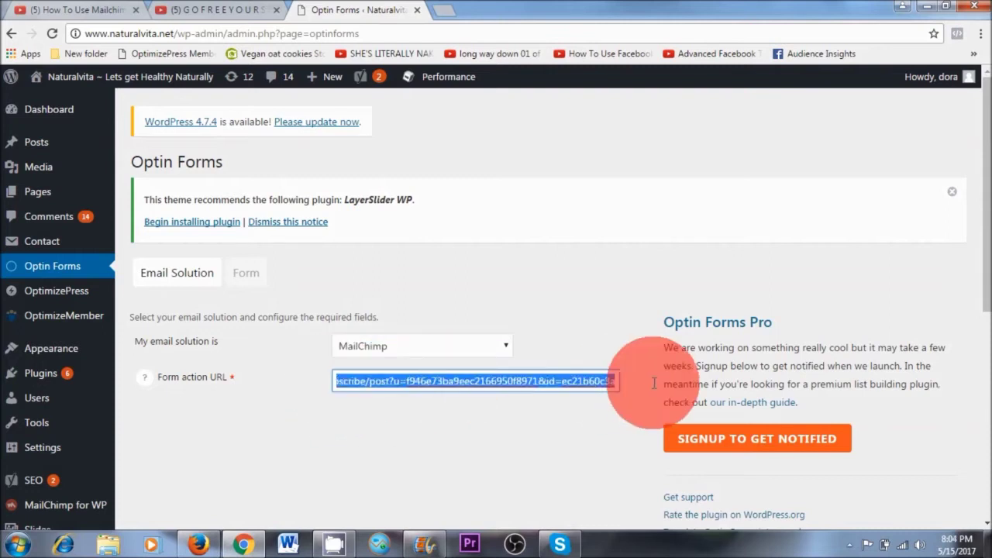
key(BackSpace)
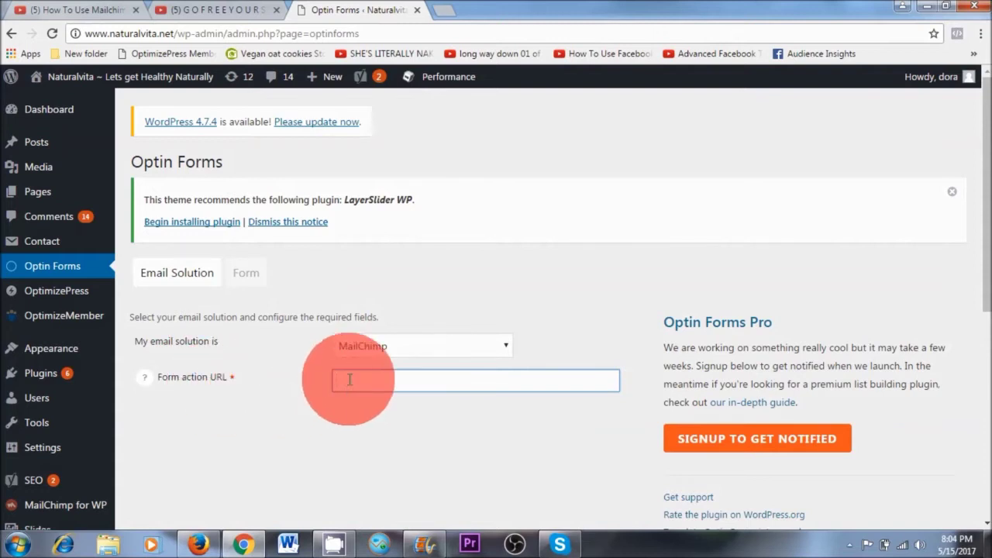
click(199, 543)
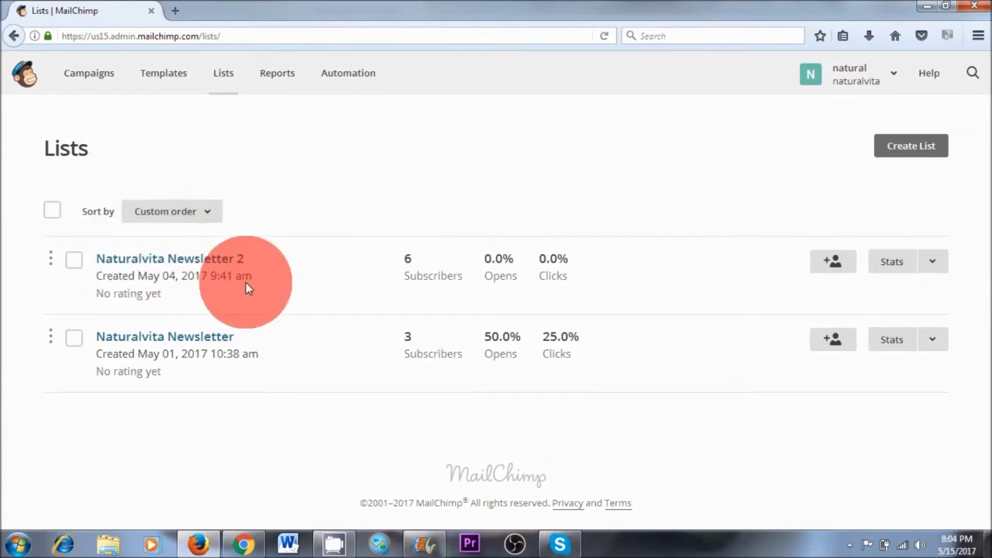
Step: Open the Naked embedded signup form for the Naturalvita Newsletter 2 list
click(186, 261)
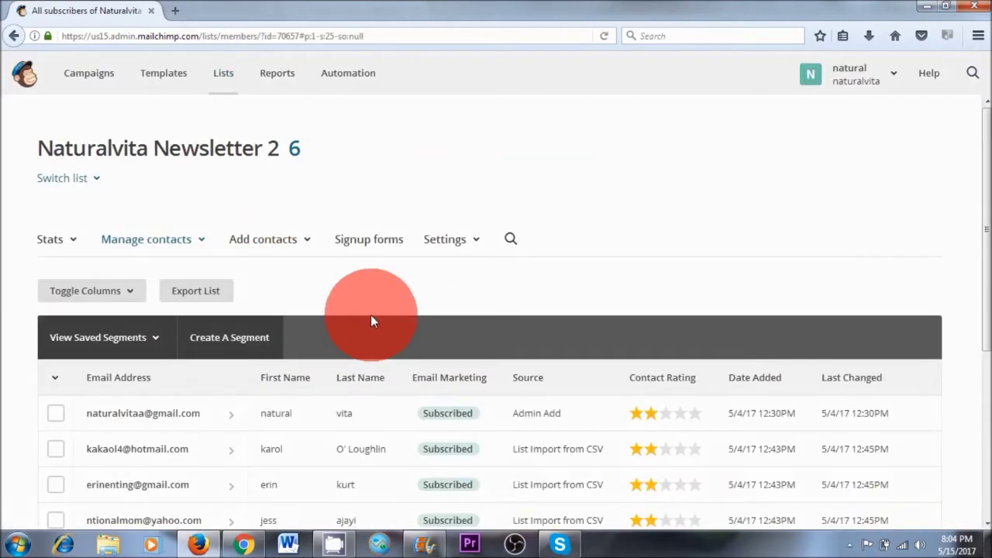
click(367, 242)
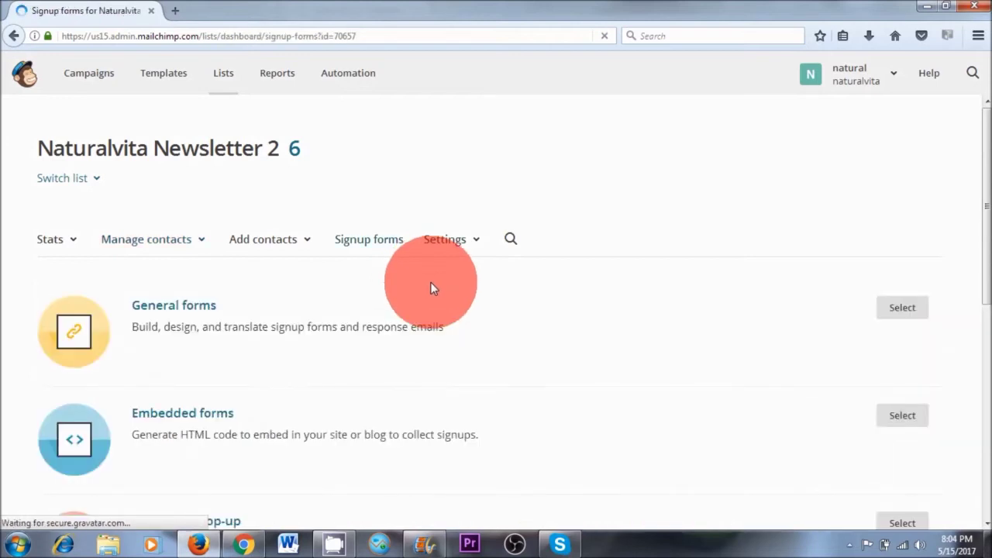
scroll(430, 282, down, 3)
click(139, 238)
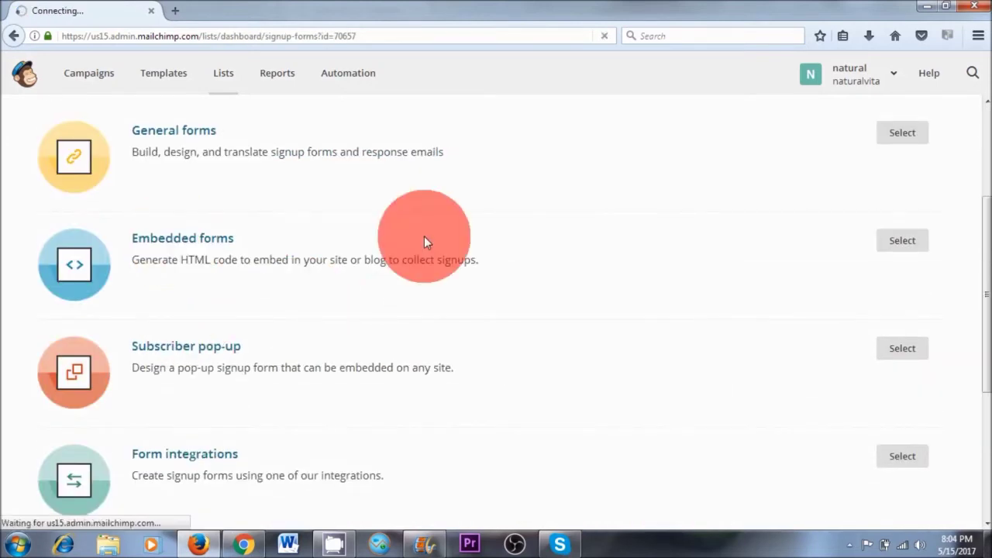
scroll(422, 238, down, 3)
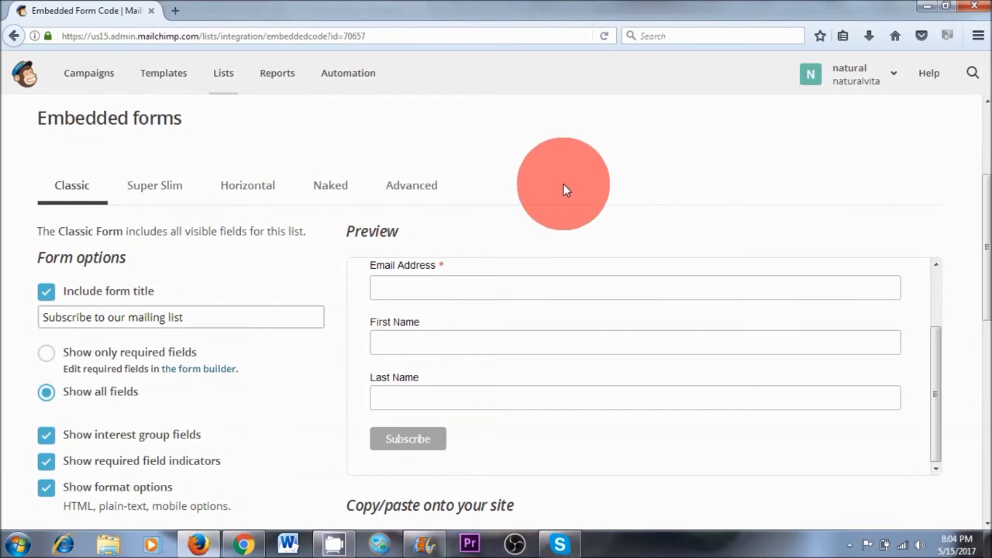
click(348, 188)
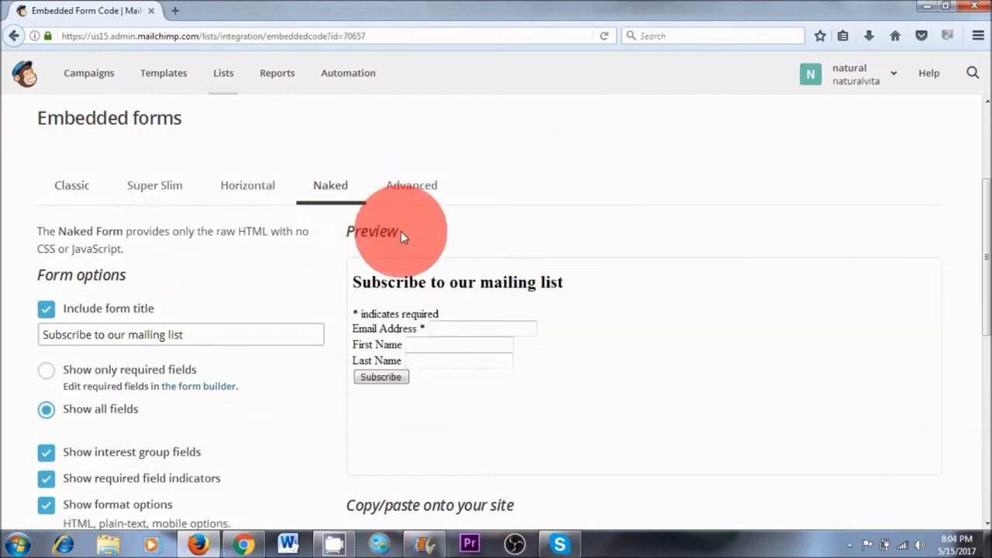
scroll(535, 371, down, 3)
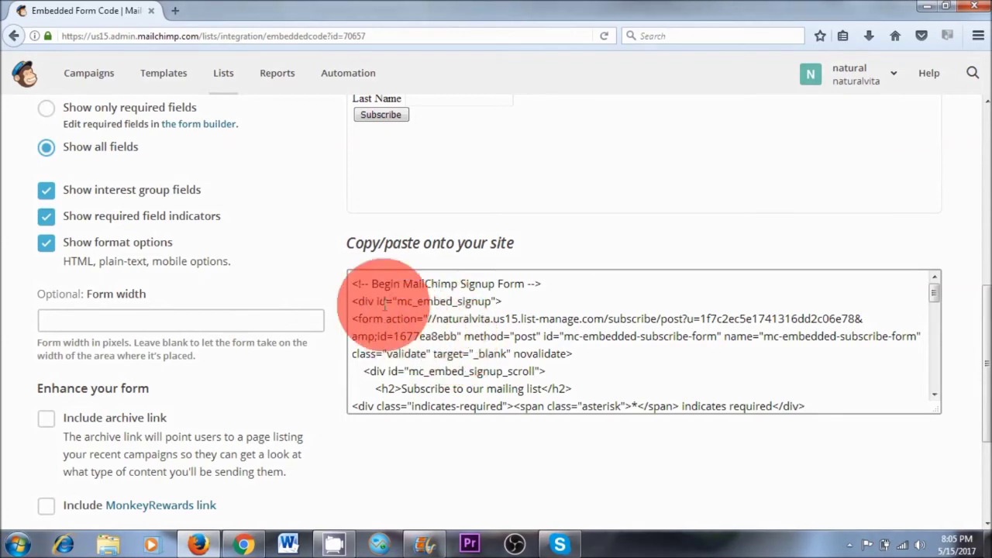
Step: Select all of the embed code and copy it
drag(429, 318, 478, 342)
key(ctrl+a)
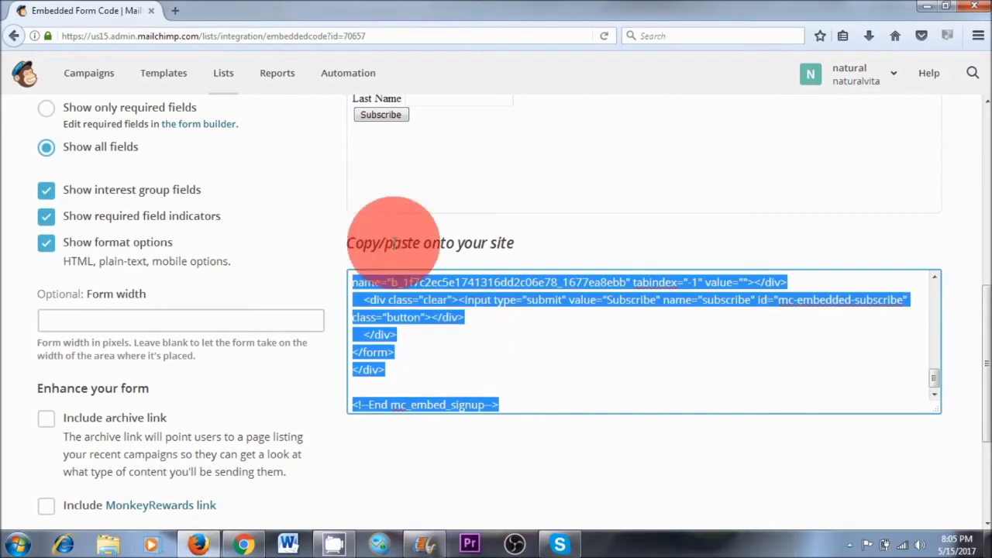
right_click(403, 310)
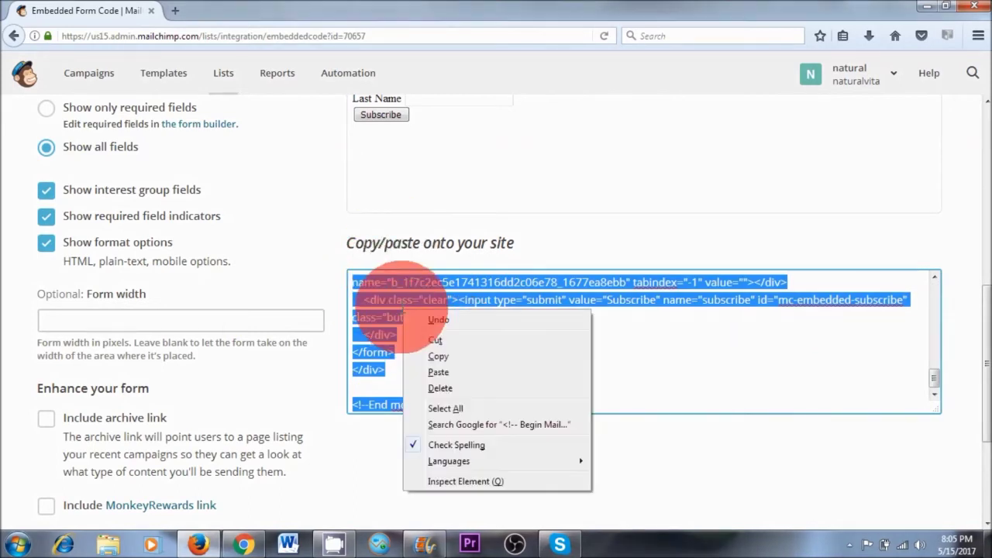
click(452, 353)
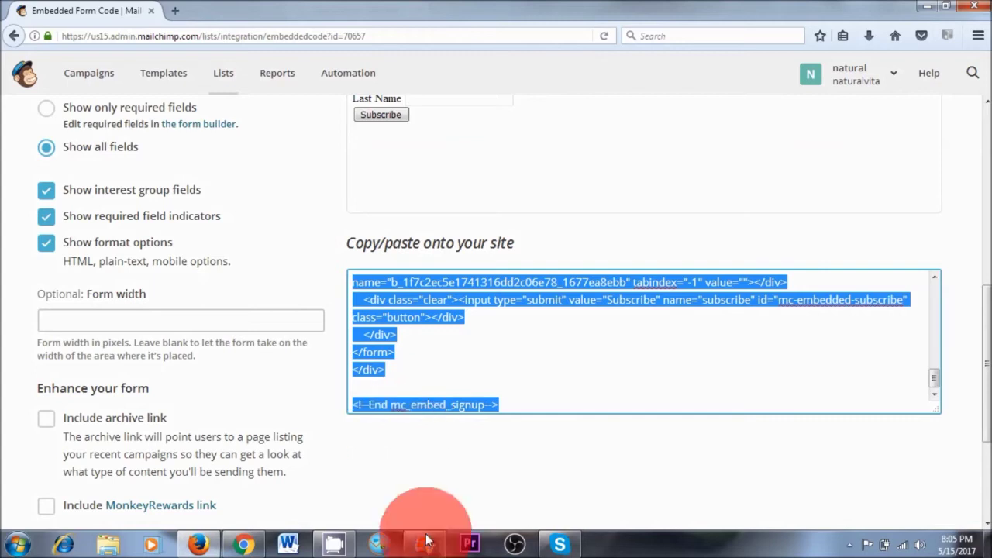
Step: Paste the Mailchimp embed code into the blank Word document
click(291, 545)
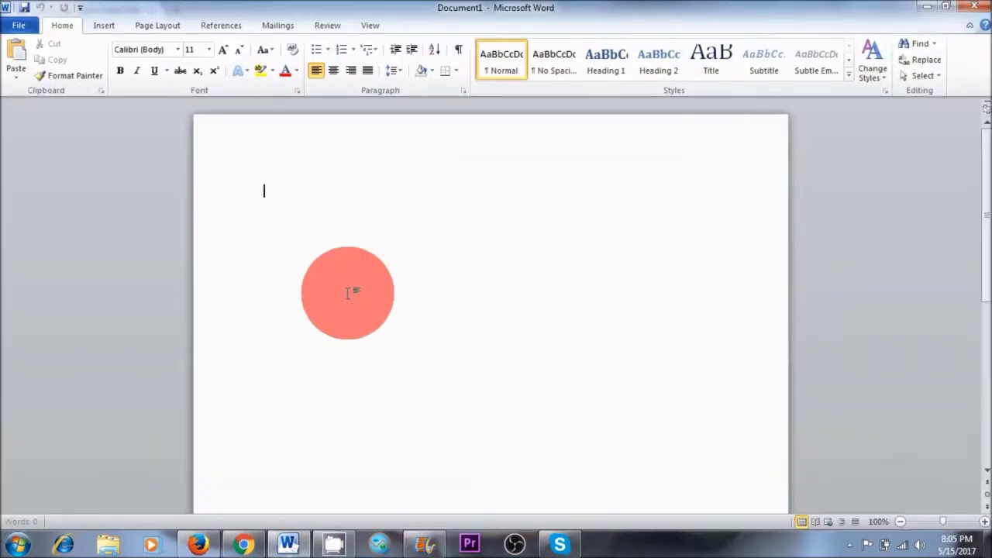
right_click(298, 194)
click(354, 249)
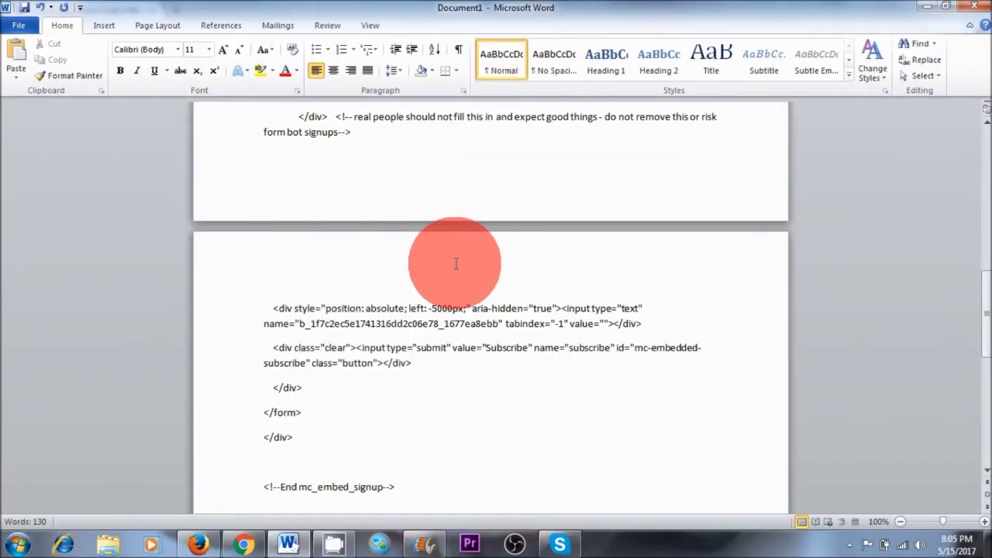
scroll(454, 248, up, 5)
scroll(478, 289, up, 6)
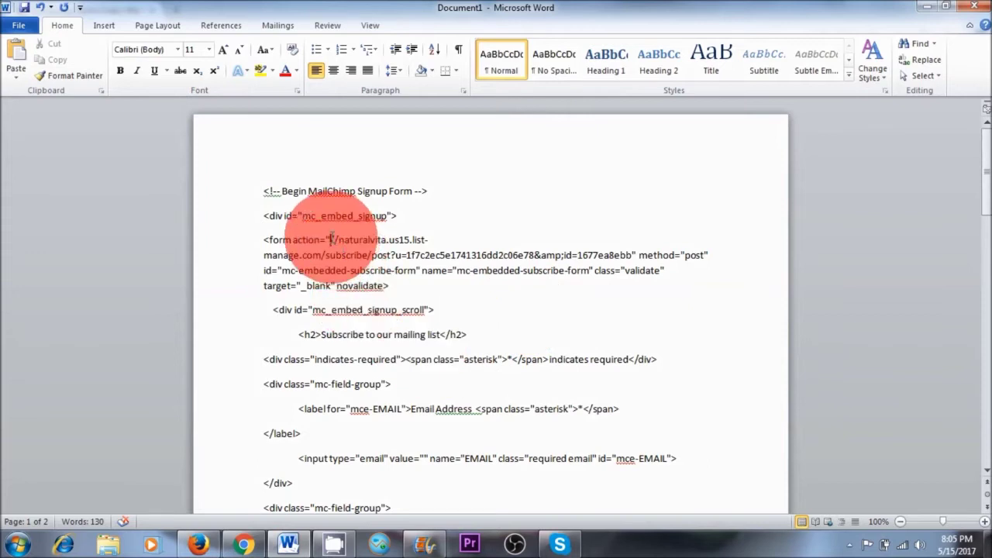
Step: Copy just the form action URL from the pasted code
drag(331, 240, 637, 255)
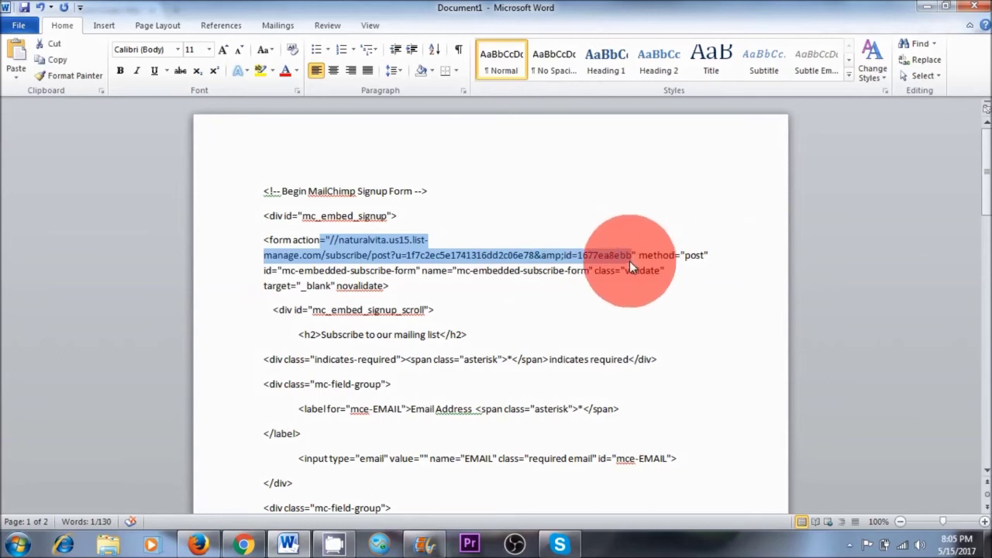
right_click(574, 260)
click(593, 282)
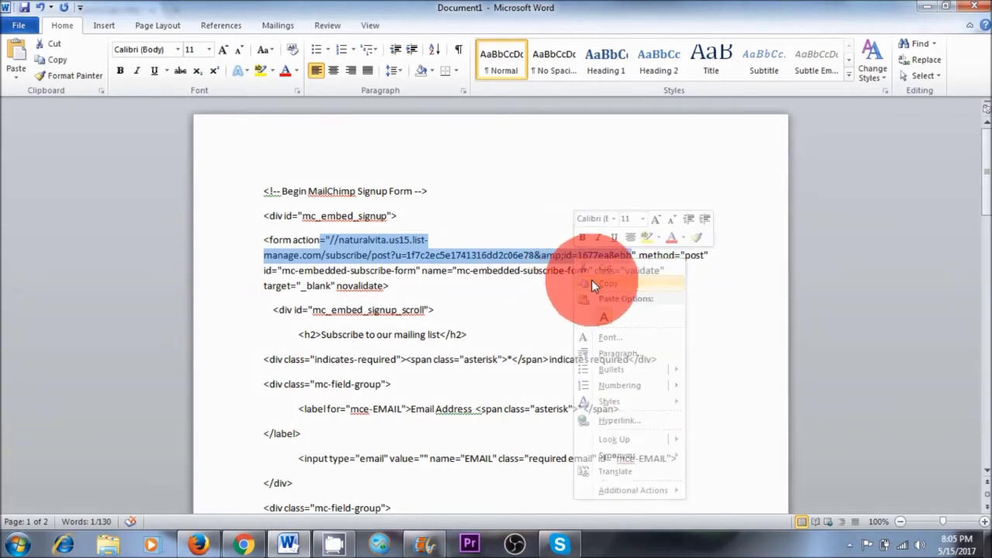
click(243, 544)
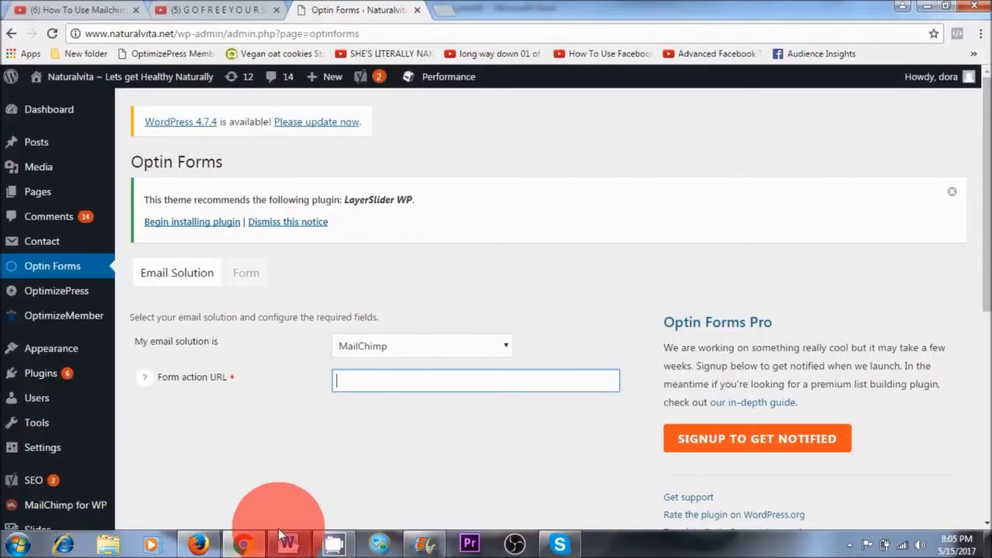
Step: Paste the naturalvita.us15.list-manage.com subscribe URL into Form action URL and save the settings
right_click(365, 380)
click(396, 265)
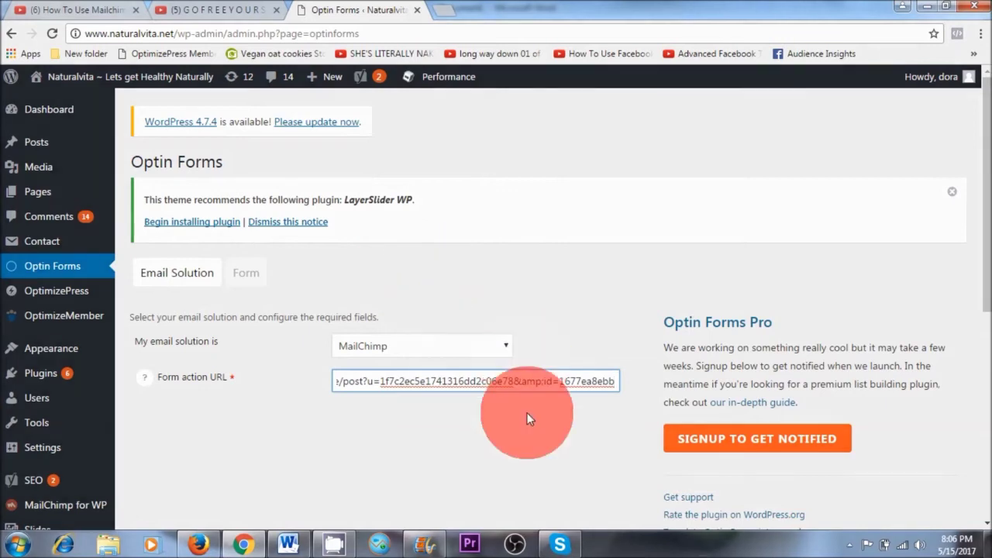
key(Left)
key(Left)
key(Left)
key(Left)
key(Left)
key(Left)
key(Left)
key(Left)
key(Left)
key(Left)
key(Left)
key(Left)
key(Left)
key(Left)
key(Left)
key(Left)
key(Left)
key(Left)
key(Left)
key(Left)
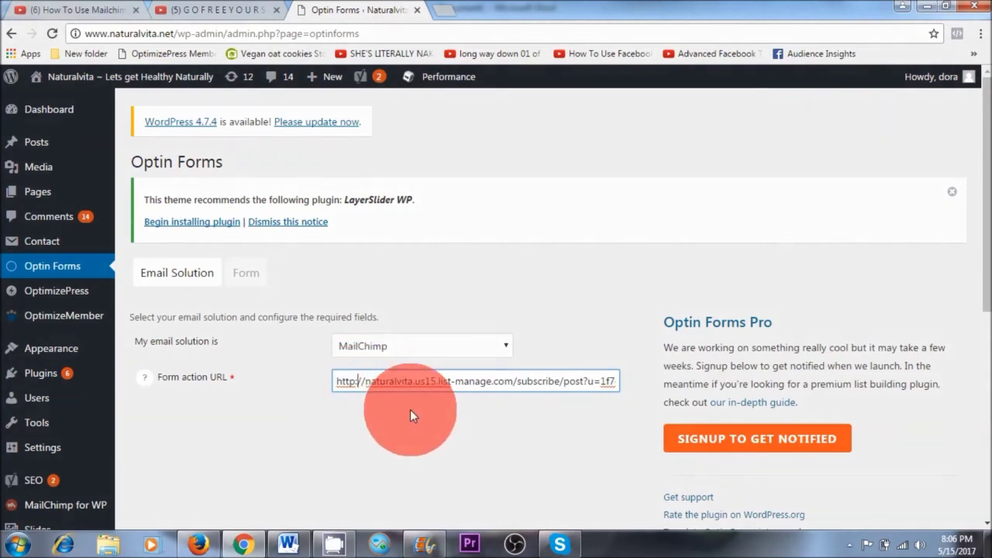
scroll(410, 409, down, 1)
scroll(410, 409, down, 5)
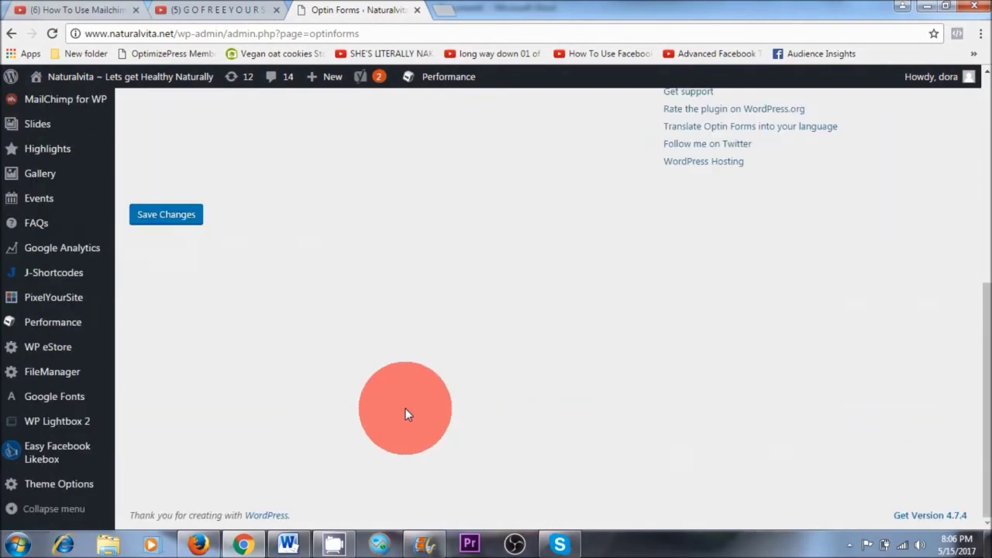
click(168, 215)
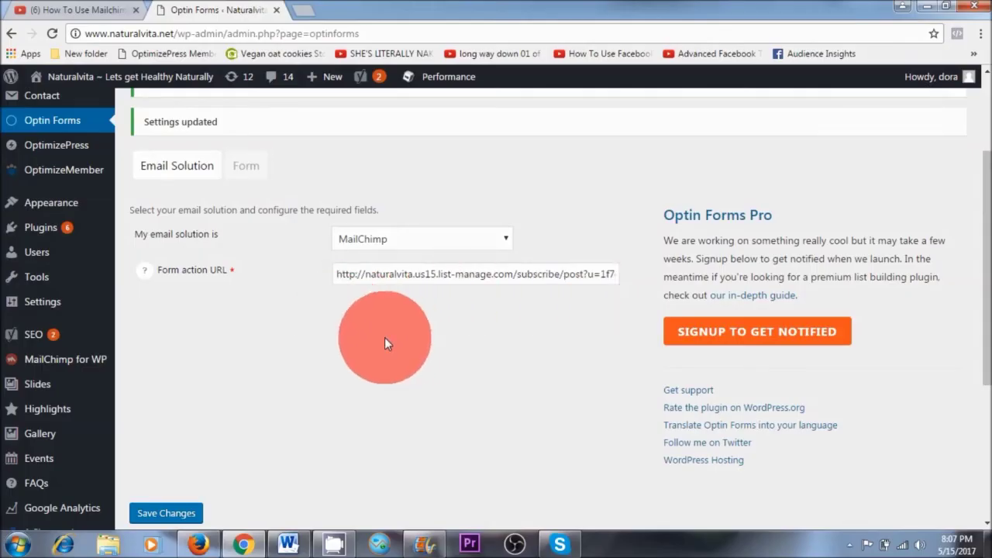
Step: On the Form tab, preview form designs 01 through 04
click(245, 172)
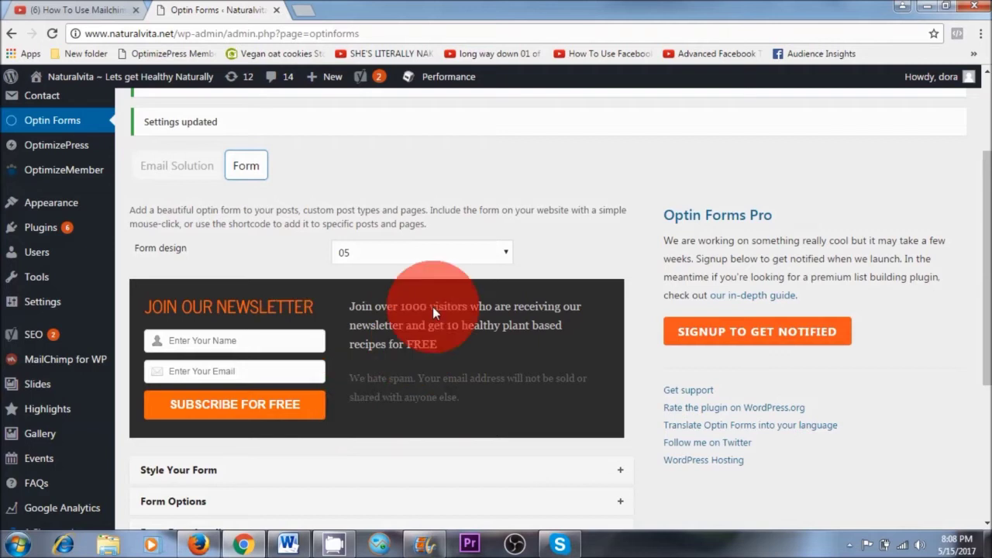
click(500, 254)
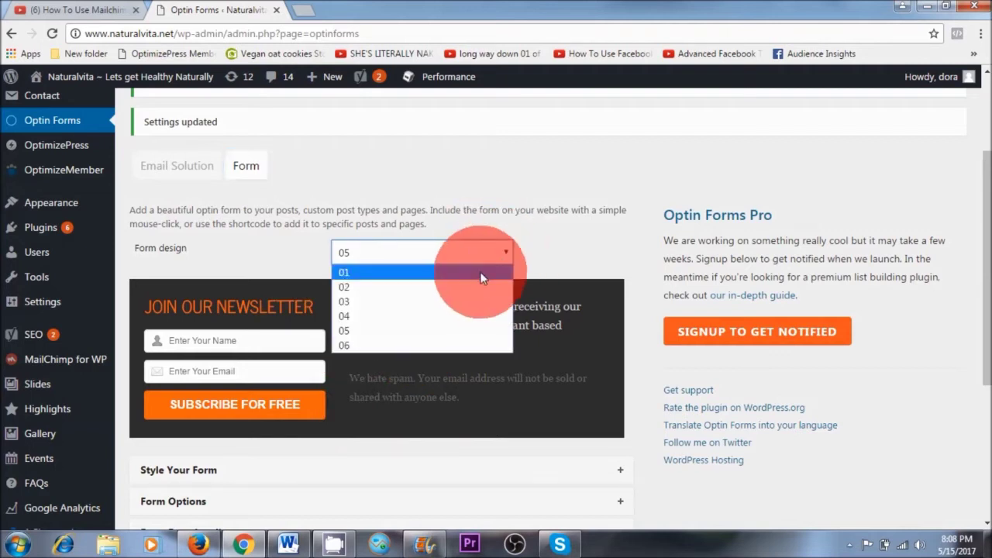
click(481, 273)
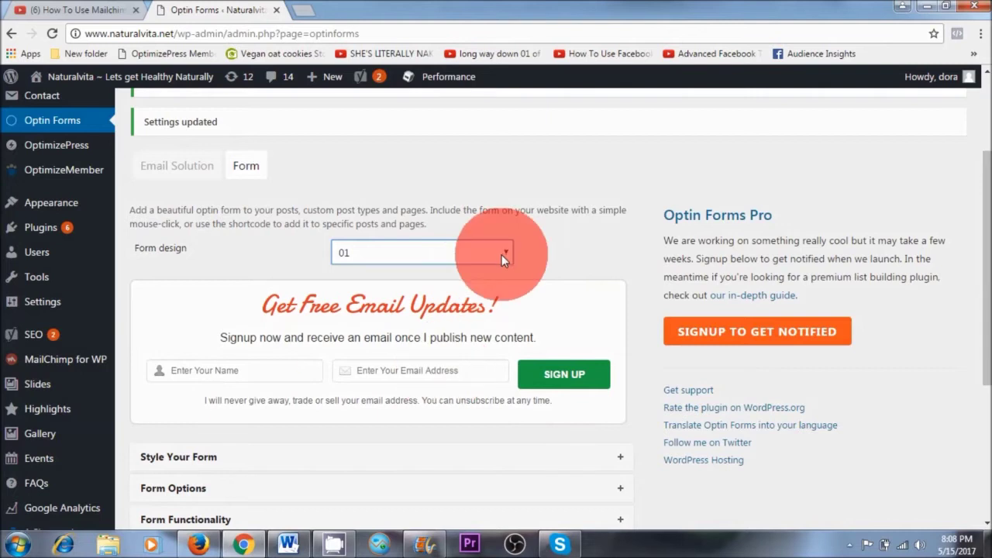
click(501, 254)
click(486, 285)
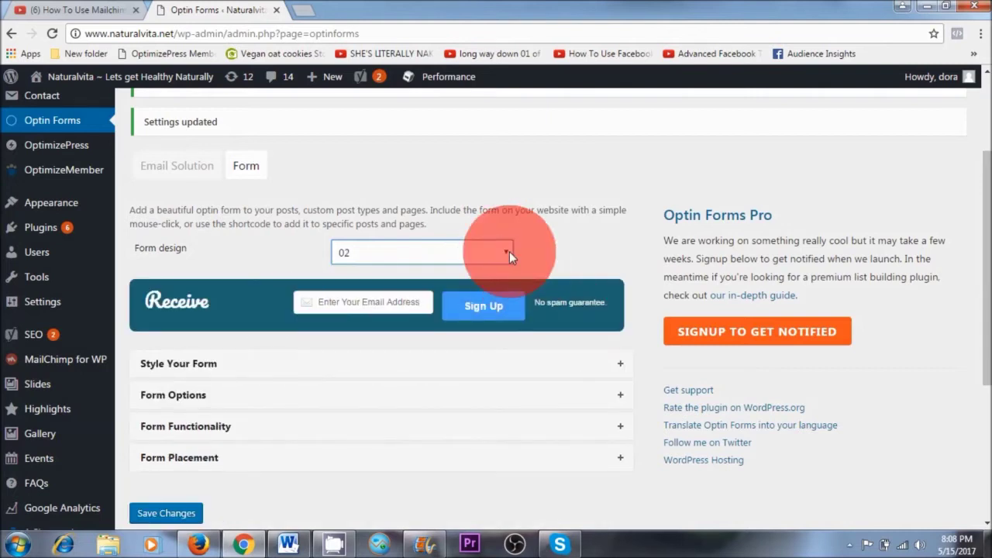
click(509, 251)
click(481, 297)
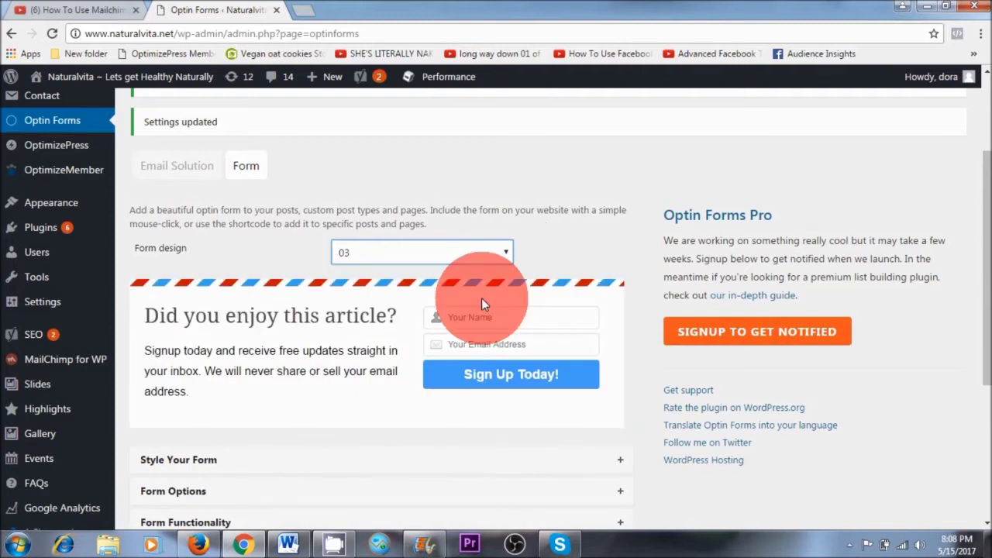
click(505, 252)
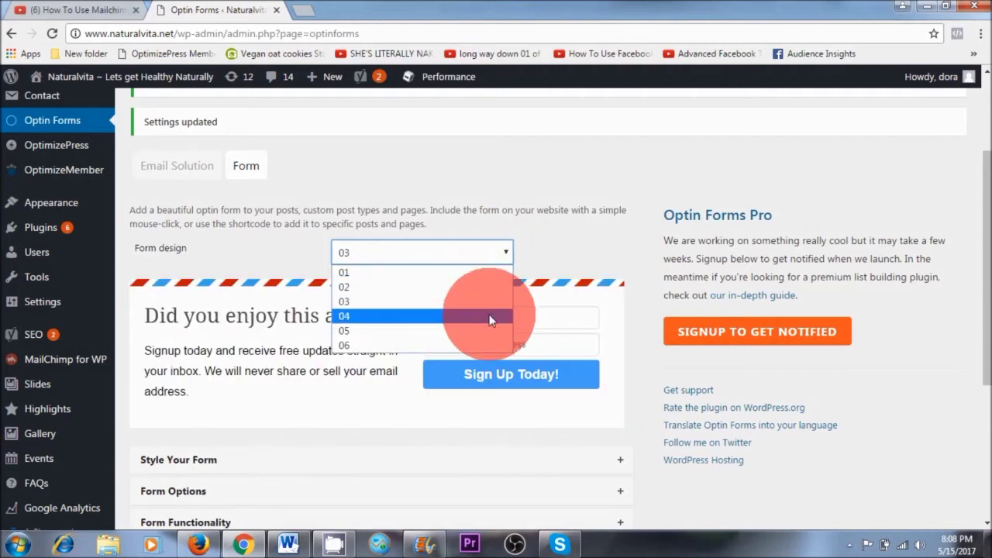
click(488, 318)
Step: Preview designs 05 and 06, then settle on form design 05
click(488, 253)
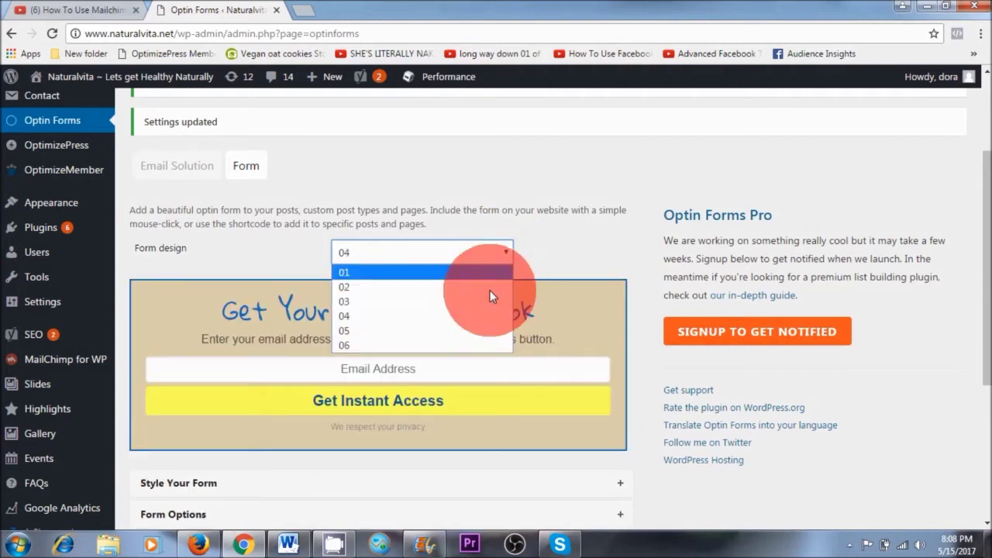
click(477, 331)
click(506, 250)
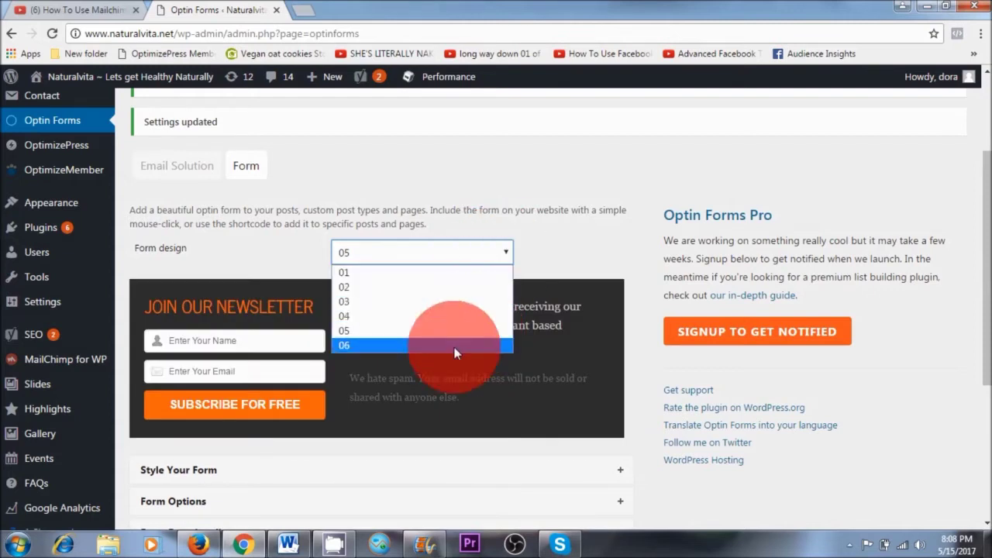
click(455, 347)
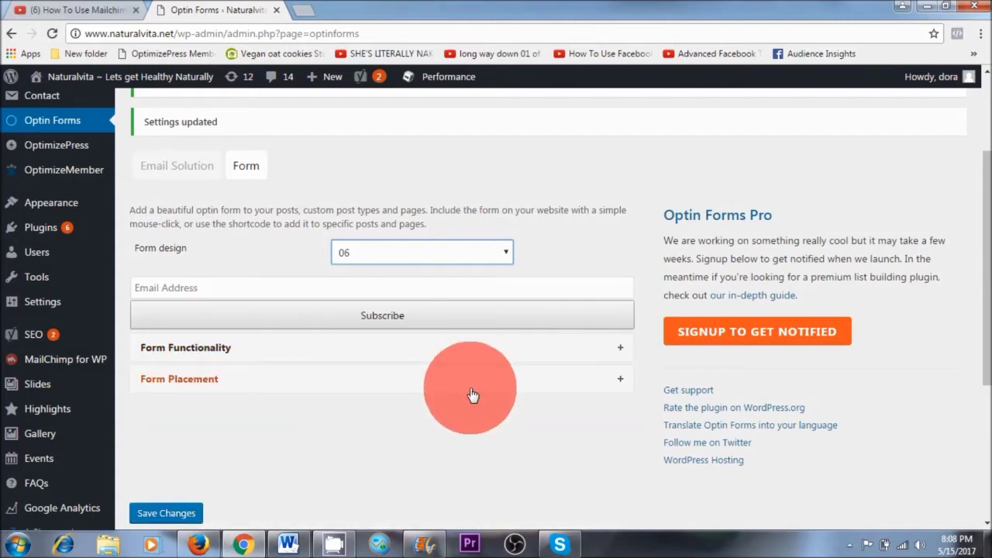
click(501, 254)
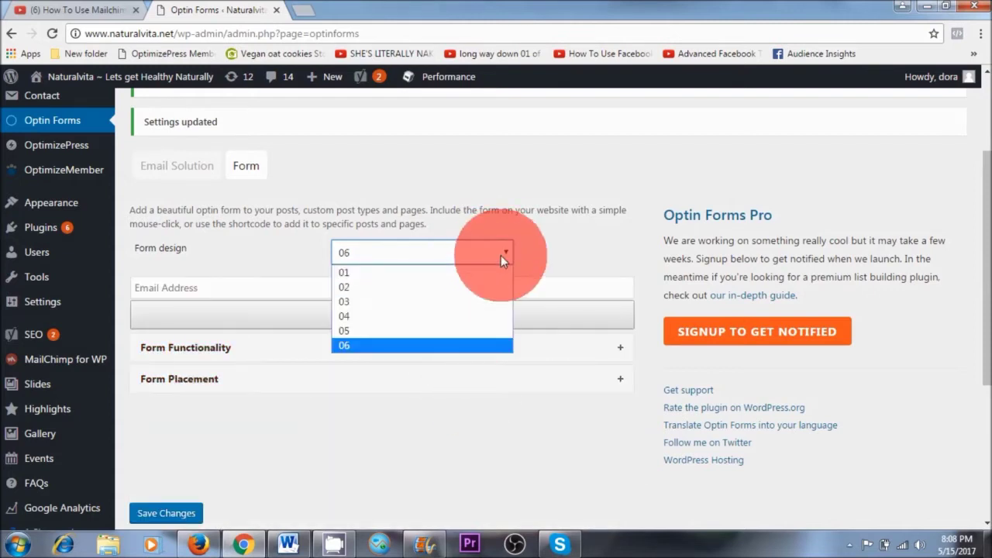
click(449, 332)
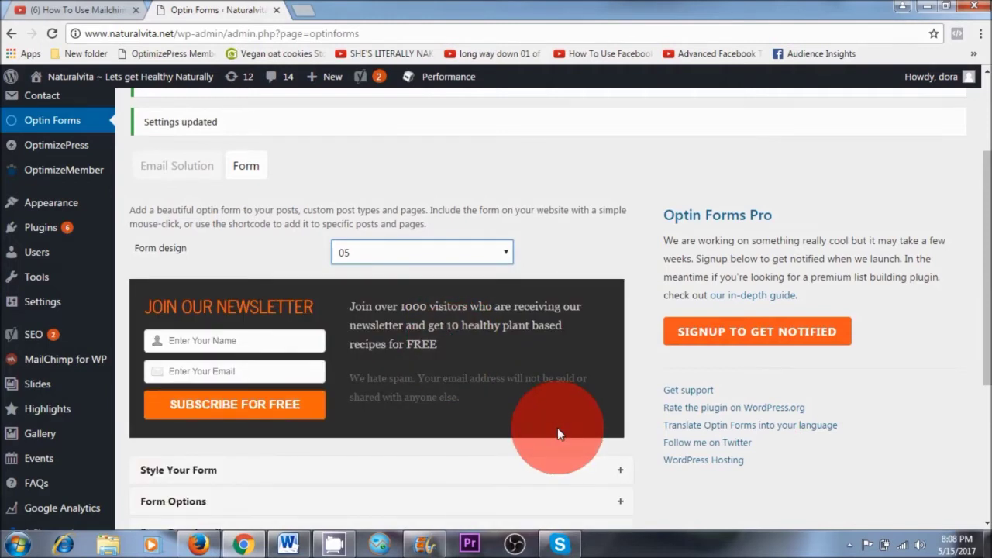
scroll(557, 428, down, 2)
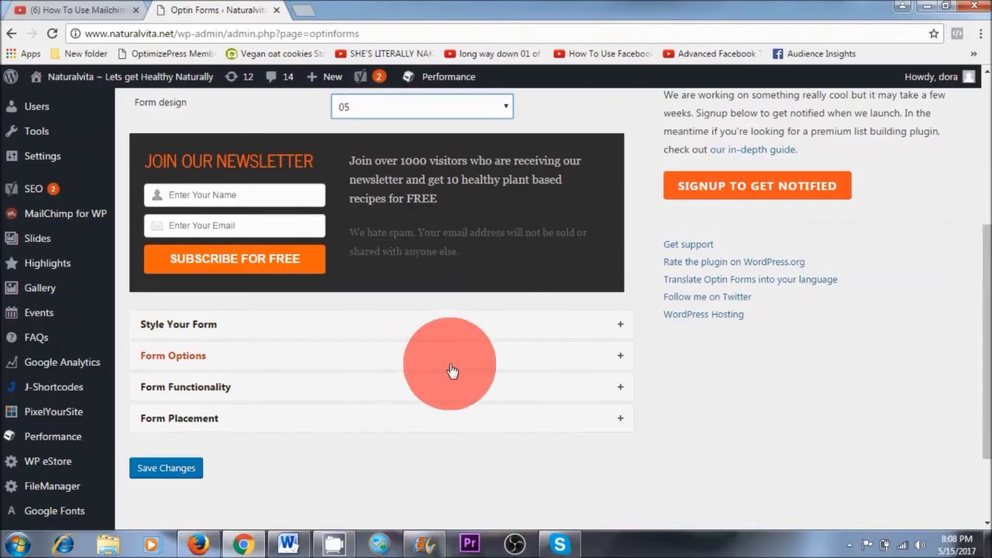
Step: Expand Style Your Form and give the form a lighter grey background
click(261, 333)
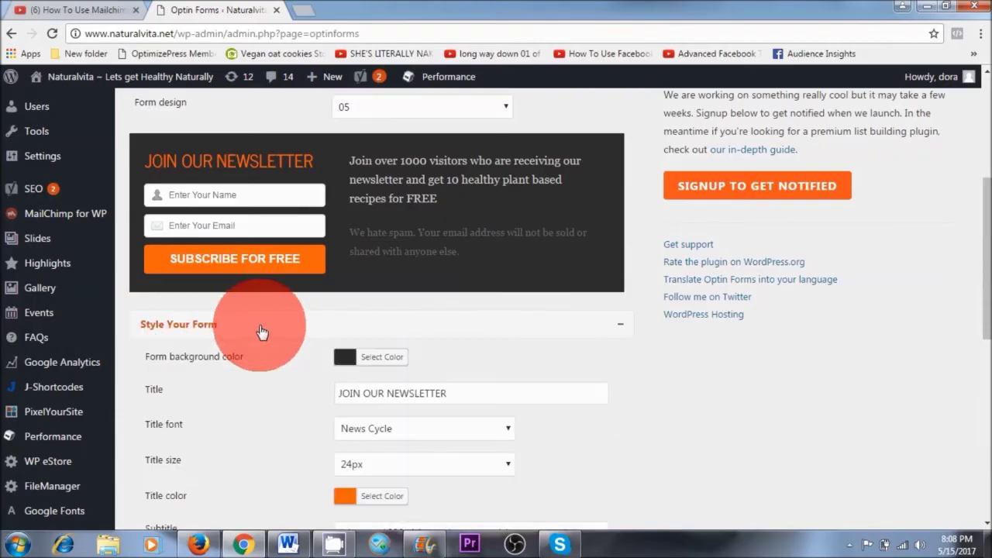
scroll(490, 384, down, 2)
scroll(490, 384, up, 1)
click(366, 293)
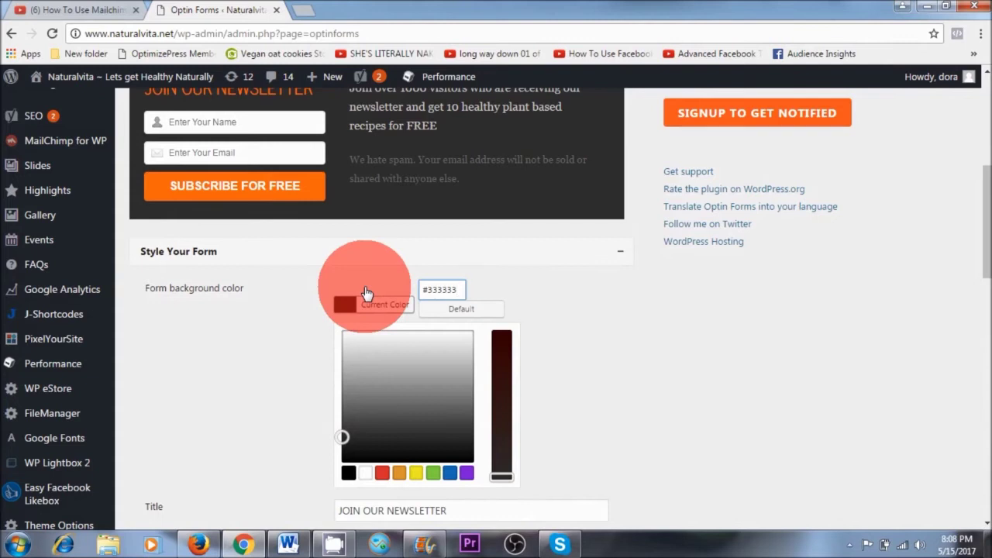
click(349, 435)
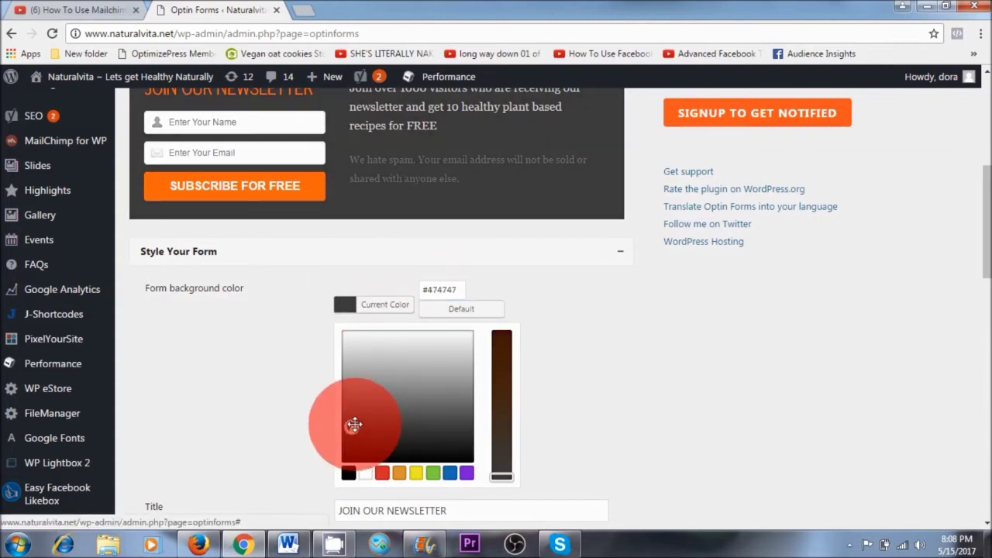
click(384, 304)
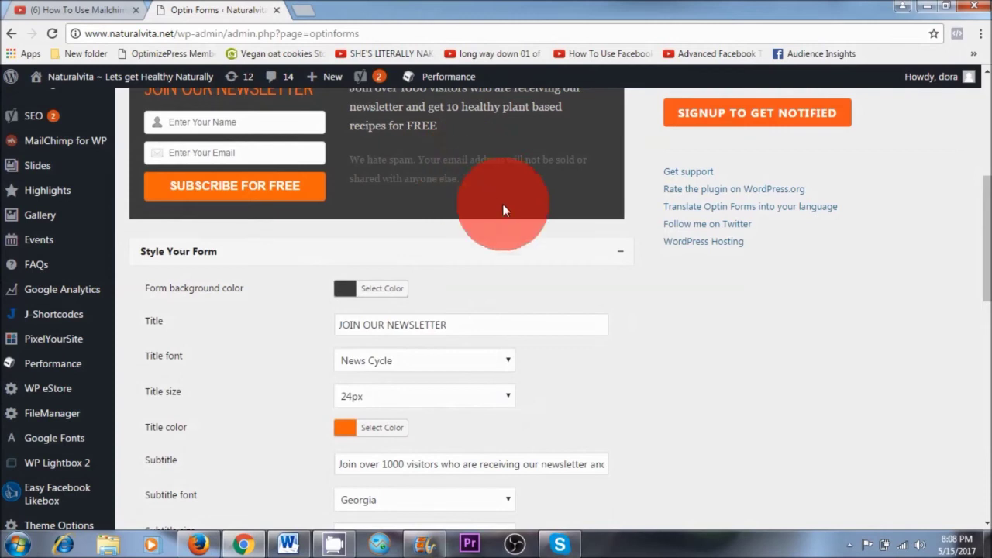
Step: Set the form title size to 18px
scroll(437, 182, up, 2)
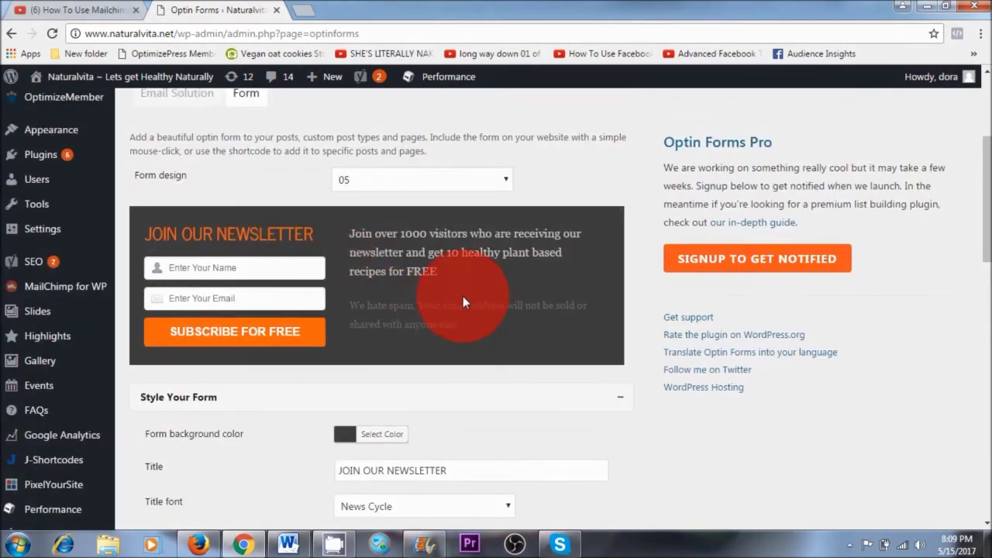
scroll(449, 340, down, 1)
scroll(449, 339, down, 1)
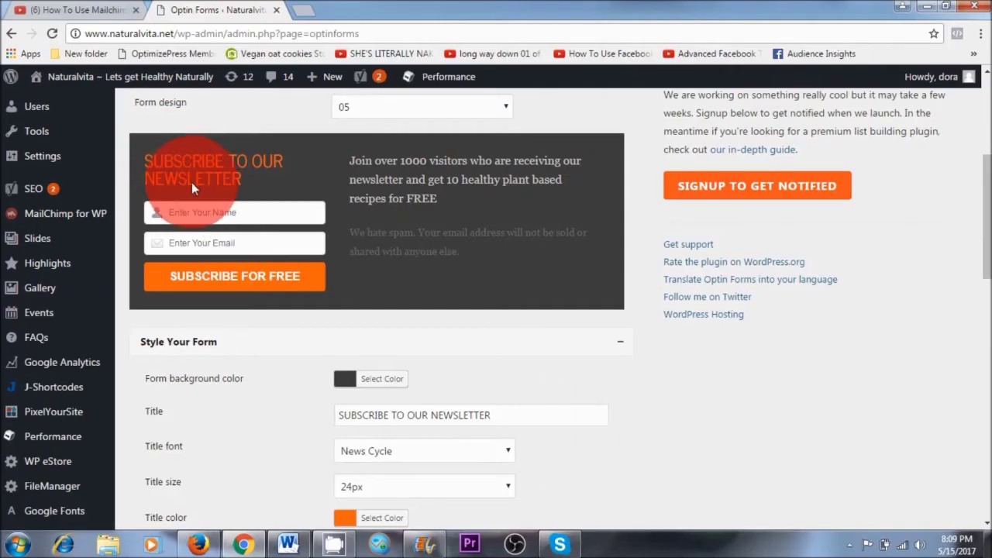
click(504, 486)
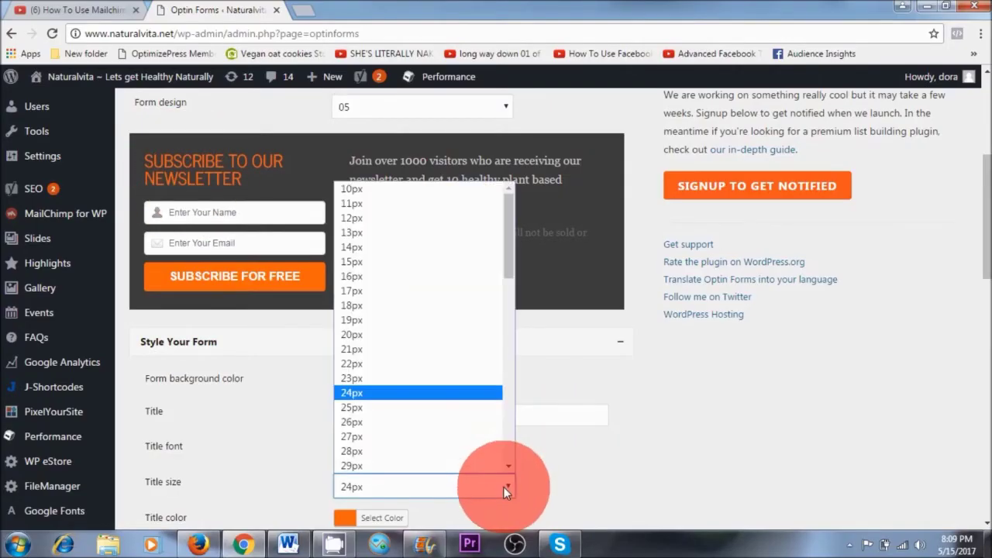
click(427, 335)
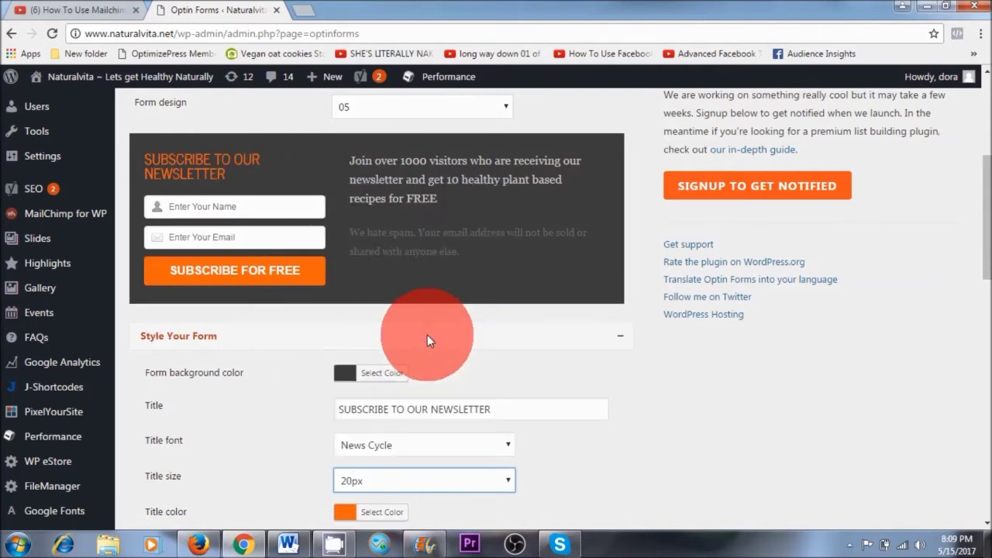
key(Up)
key(Up)
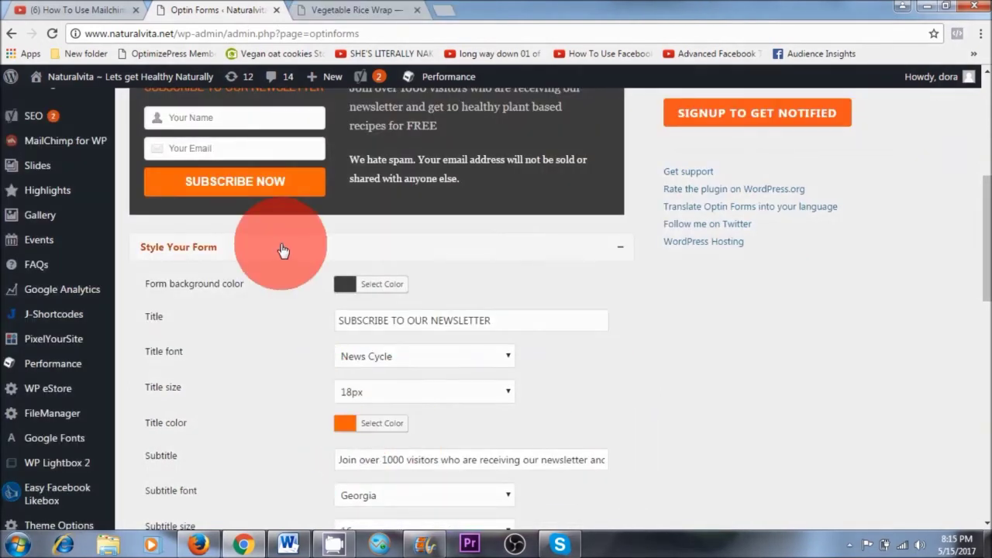
Step: Change the title colour from orange to teal
scroll(232, 209, up, 2)
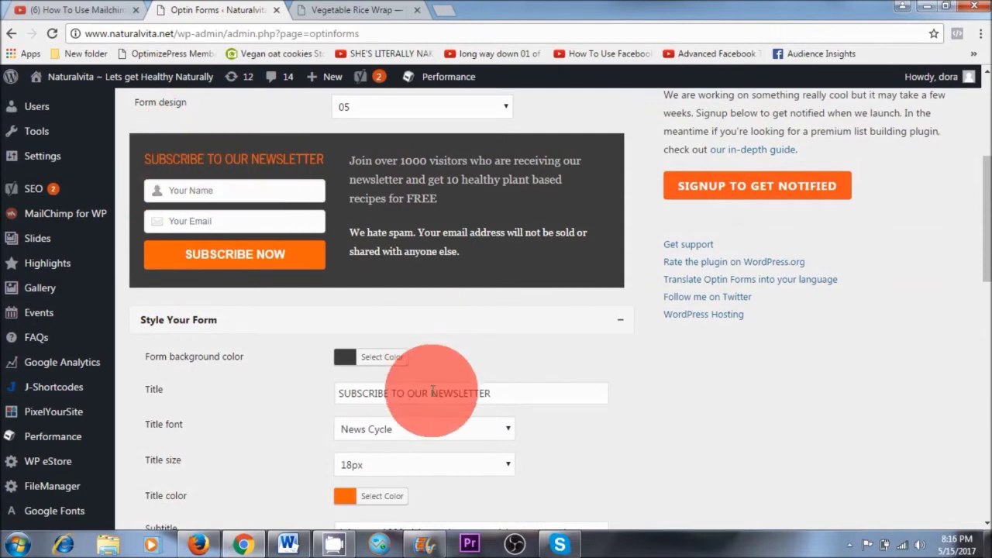
scroll(434, 376, down, 1)
click(366, 423)
drag(424, 481, 426, 476)
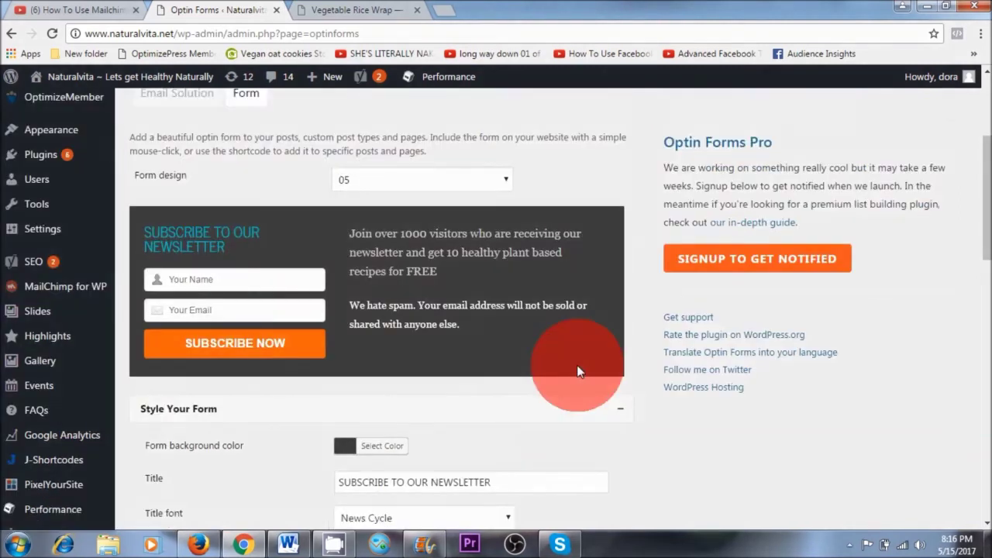
scroll(600, 420, down, 1)
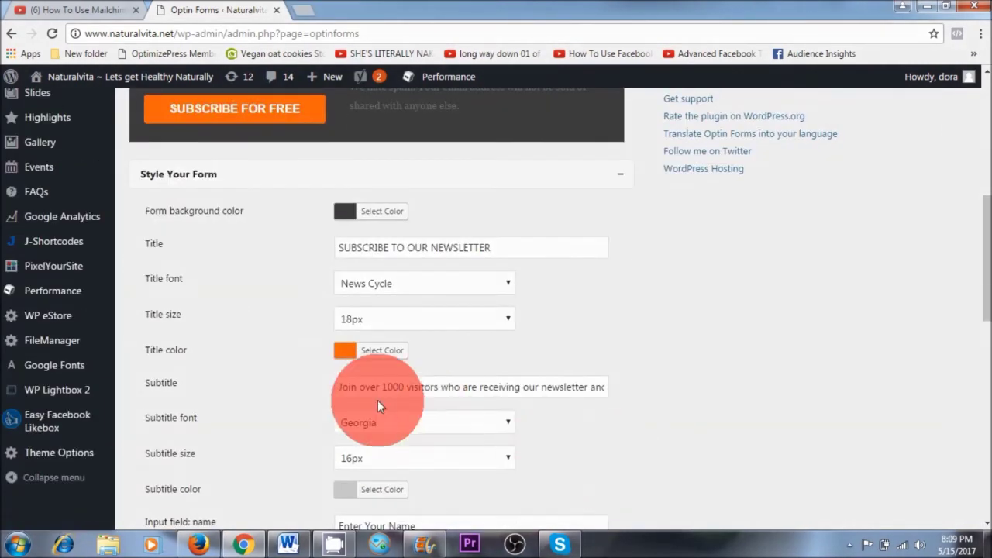
Step: Shorten the field placeholders to 'Your Name' and 'Your Email'
scroll(483, 278, up, 2)
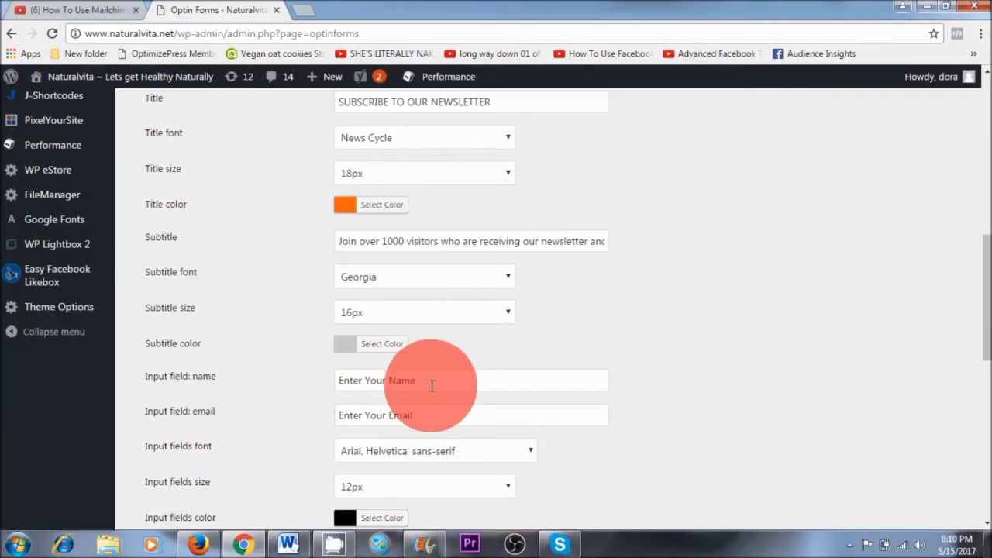
double_click(352, 379)
key(BackSpace)
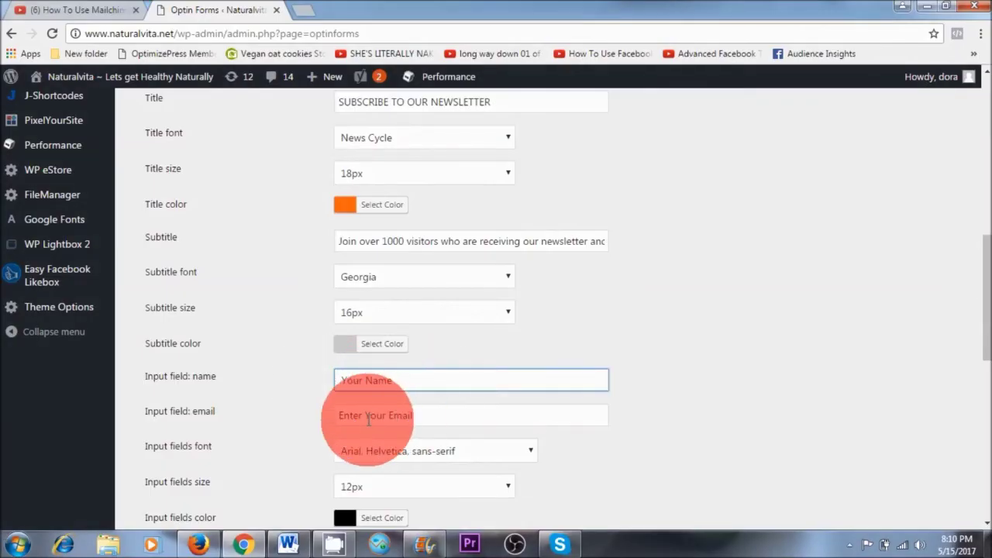
double_click(347, 416)
key(BackSpace)
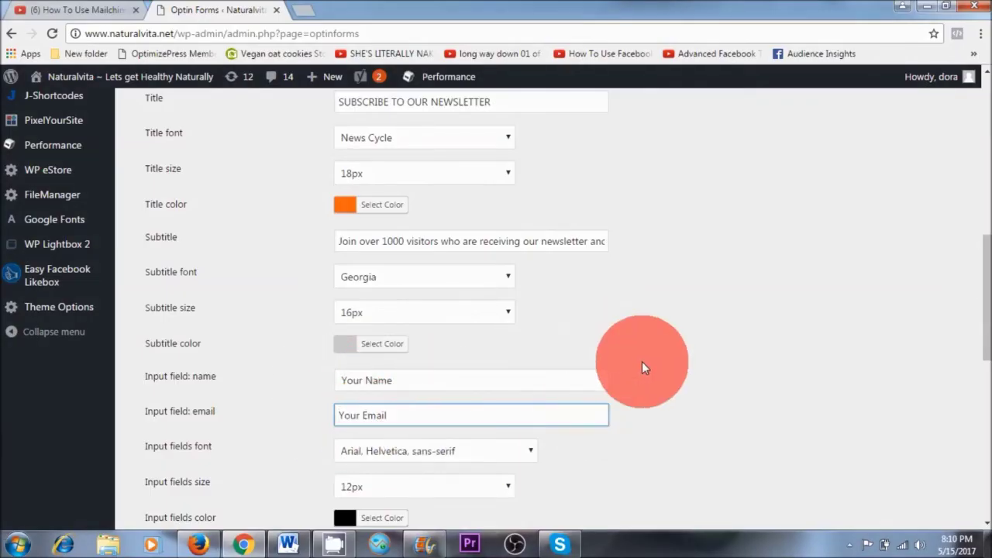
Step: Change the button text to SUBSCRIBE NOW
scroll(606, 357, up, 4)
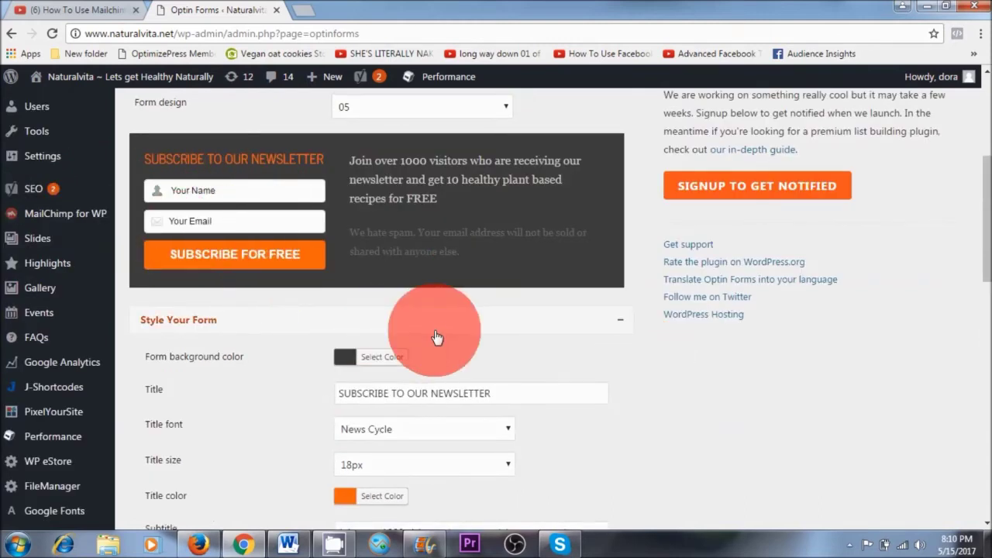
scroll(434, 338, down, 7)
drag(436, 338, 403, 338)
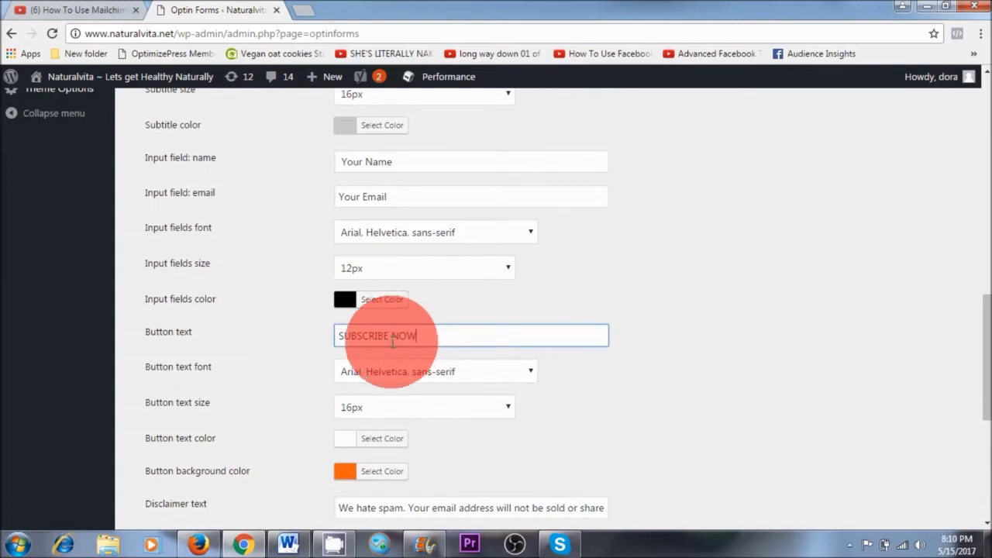
scroll(454, 333, down, 2)
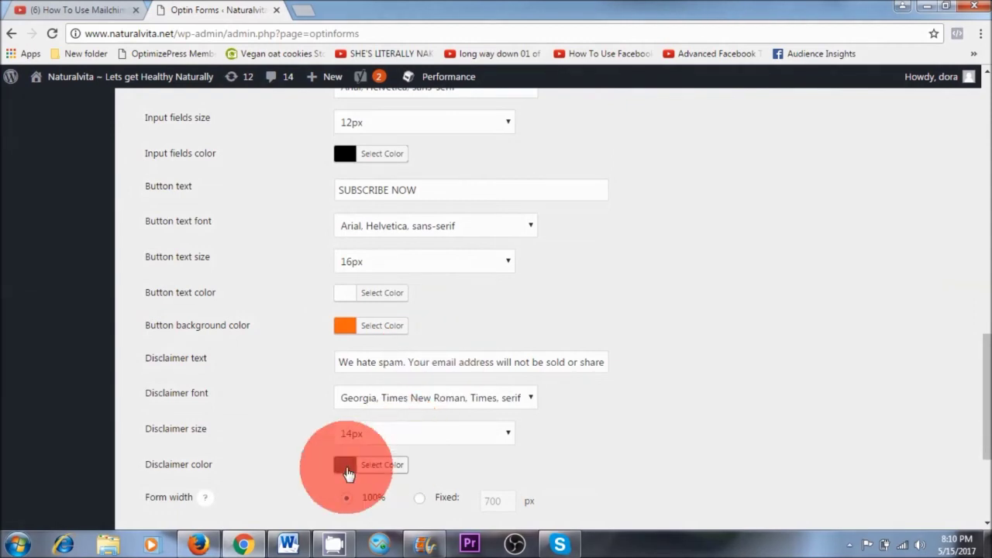
Step: Make the disclaimer text colour white
click(345, 464)
scroll(470, 431, down, 3)
click(350, 369)
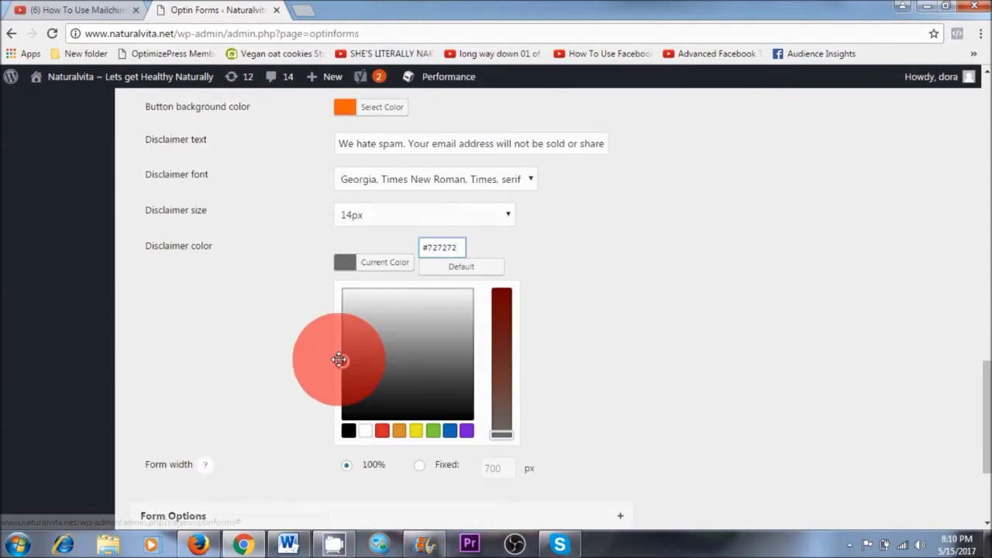
drag(339, 359, 383, 279)
click(563, 249)
scroll(592, 274, up, 5)
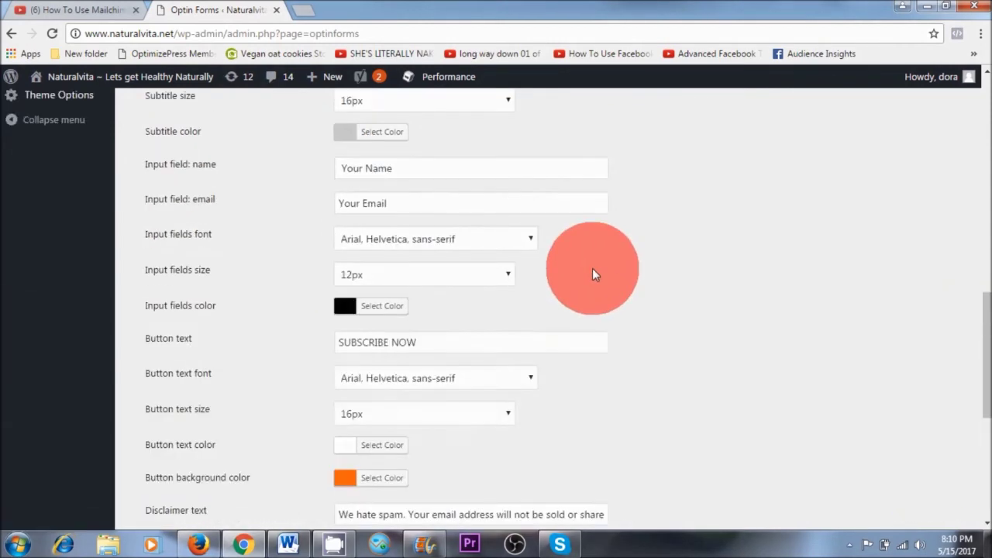
scroll(593, 269, up, 10)
Step: Save the restyled optin form settings
scroll(560, 406, down, 2)
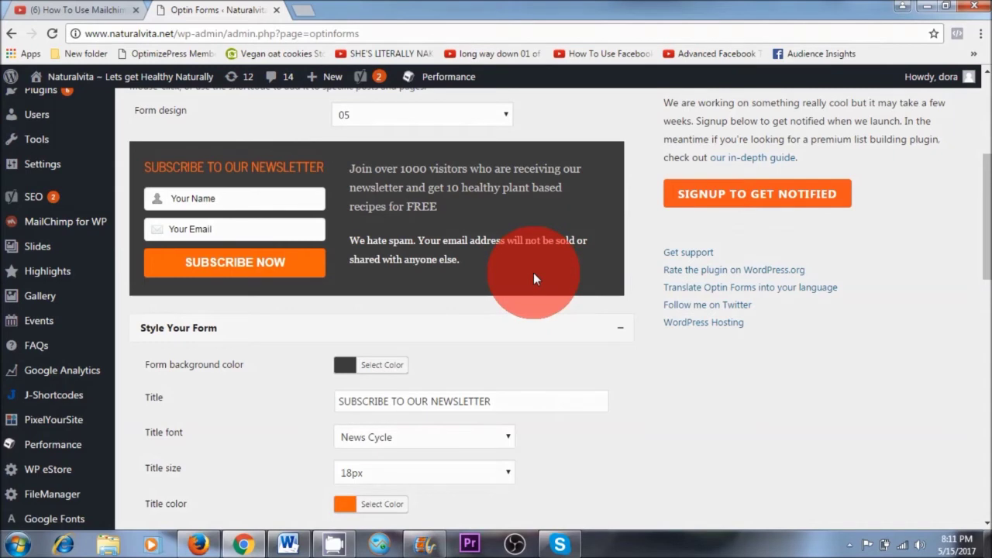
scroll(533, 274, down, 2)
scroll(533, 279, down, 9)
click(165, 451)
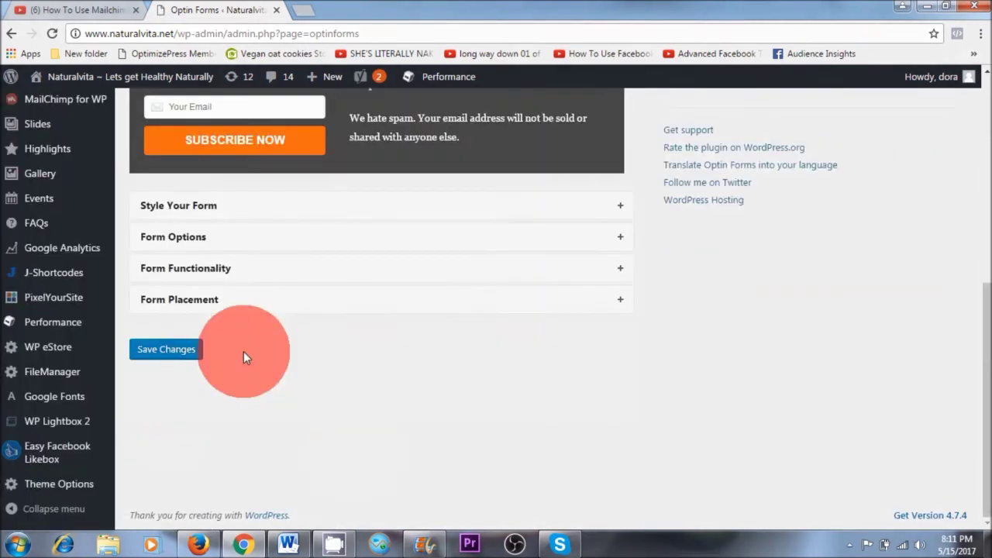
Step: Save Form Placement set to show after the post and not display on pages
click(209, 304)
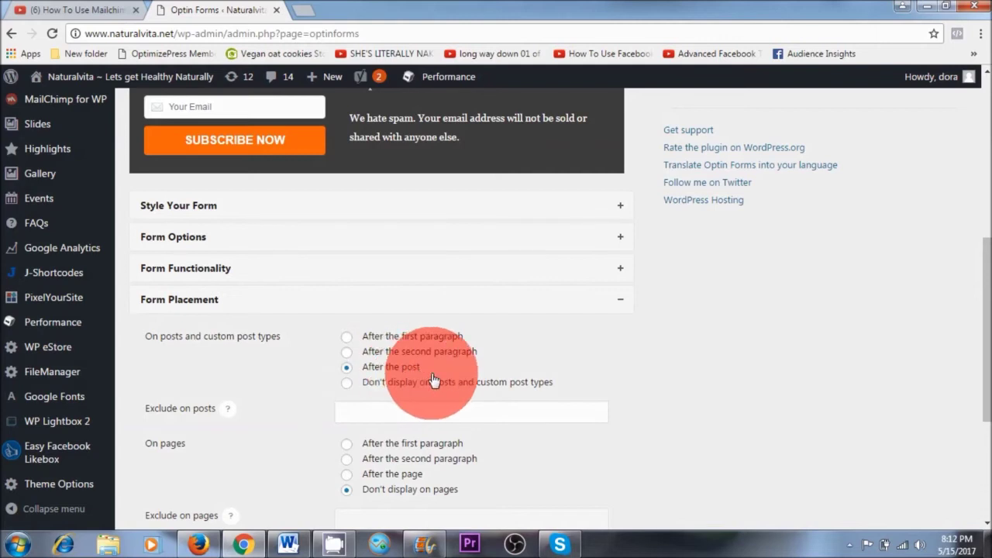
scroll(434, 380, down, 2)
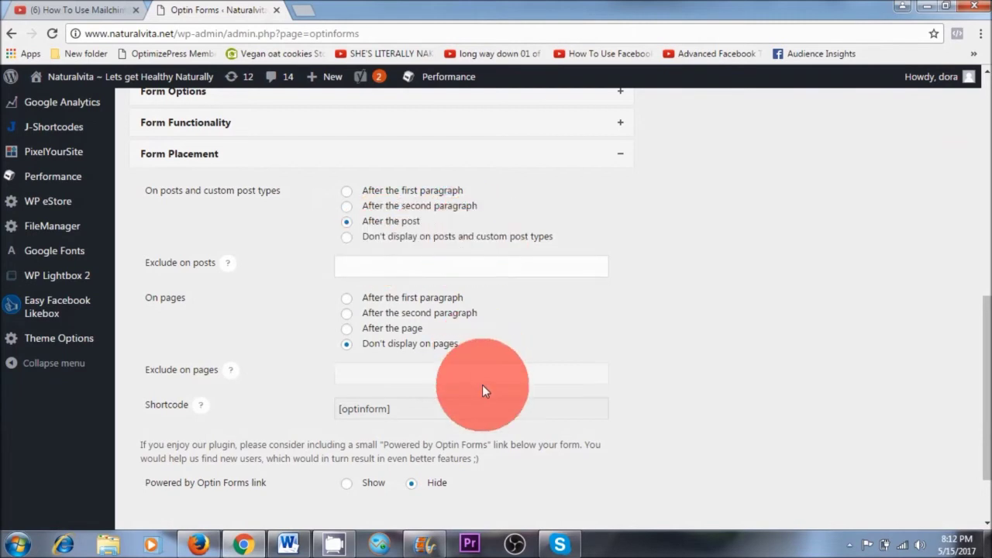
scroll(482, 384, down, 2)
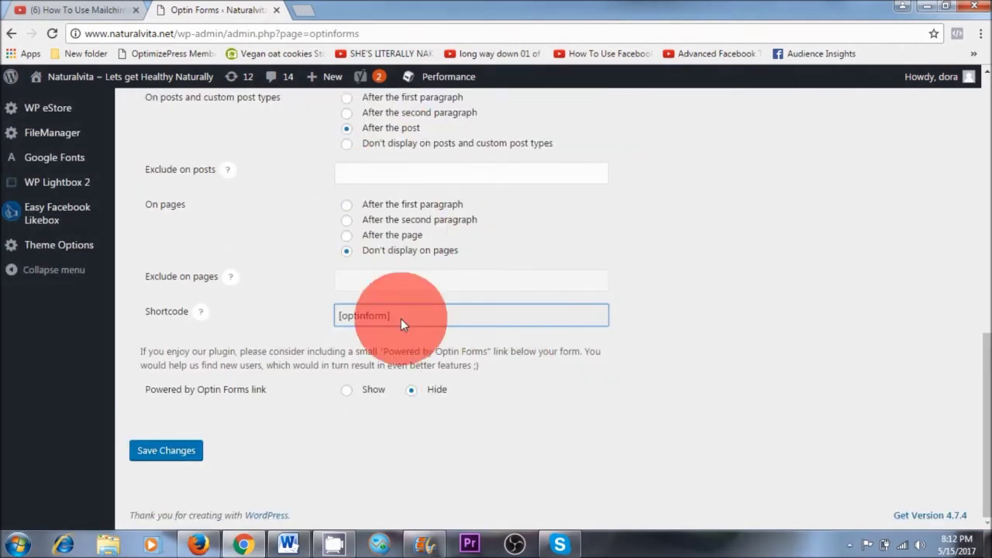
click(183, 459)
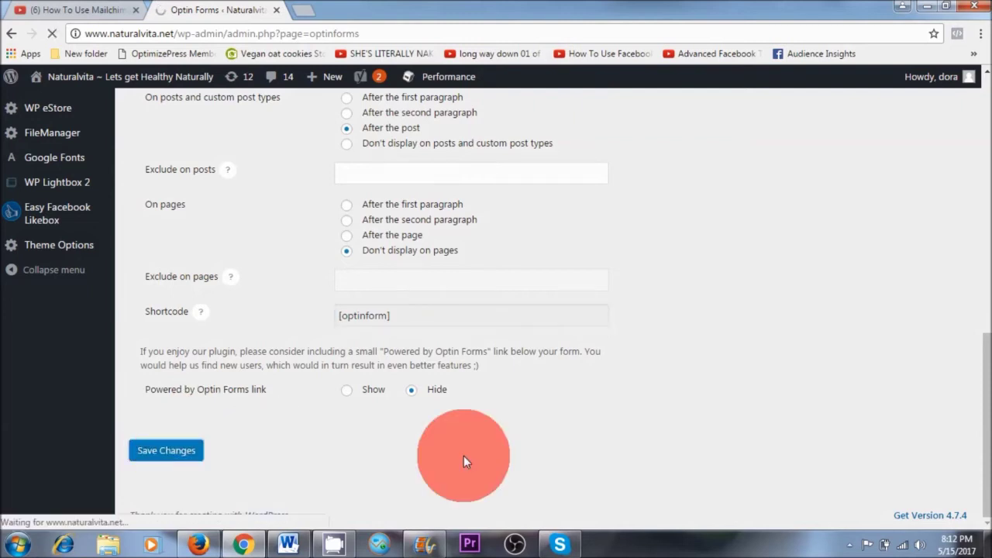
scroll(463, 455, down, 2)
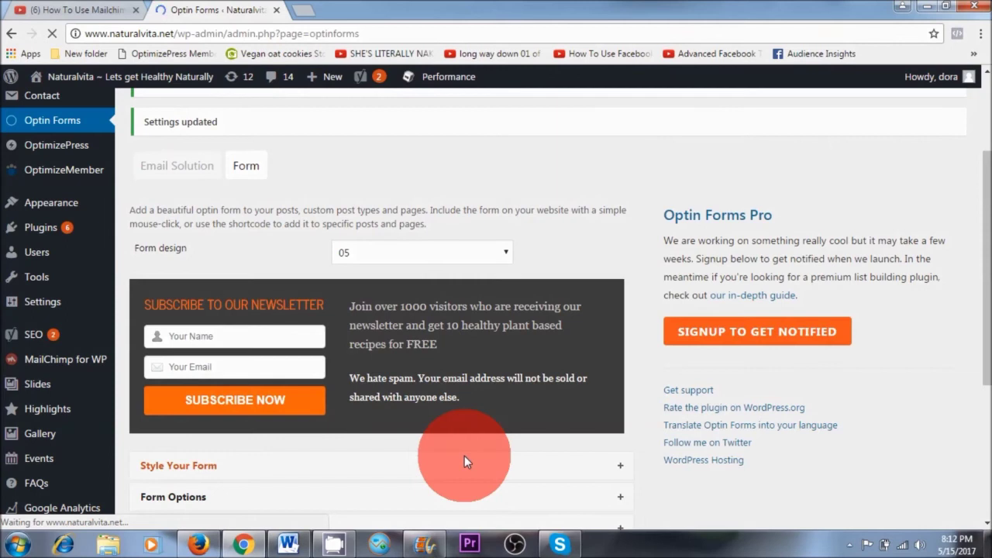
right_click(129, 78)
Step: Open the live Vegetable Rice Wrap post in a new tab and submit a test newsletter signup
click(133, 85)
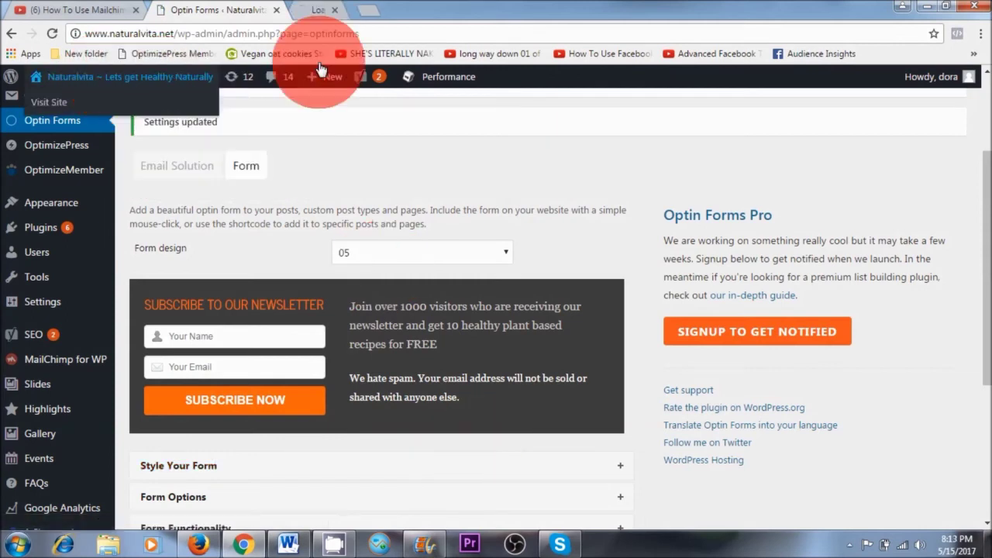
click(351, 14)
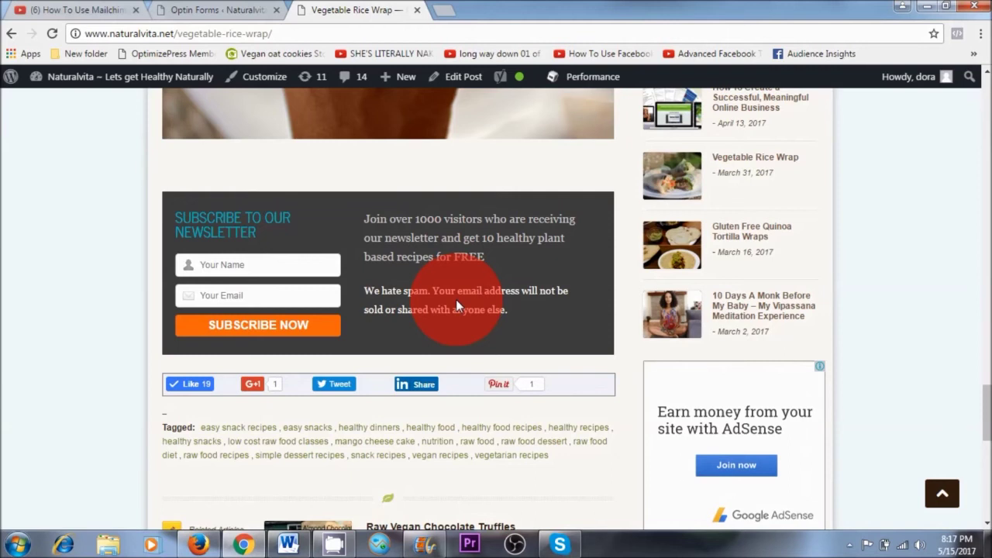
click(294, 269)
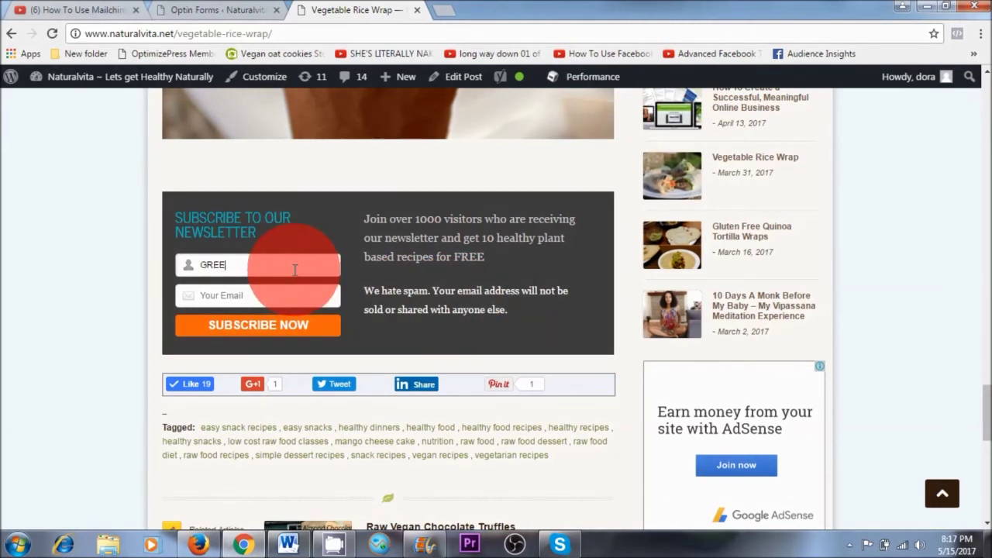
click(310, 293)
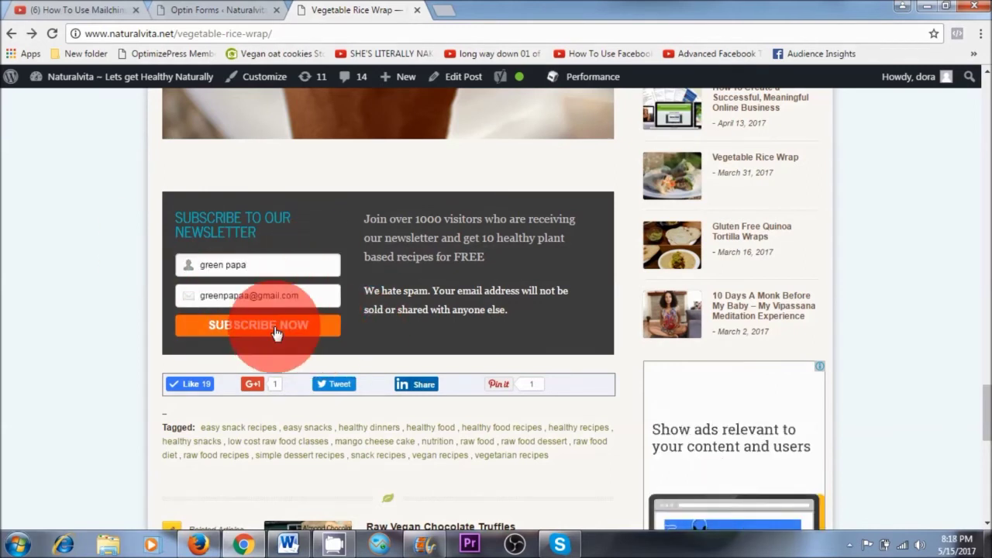
click(280, 330)
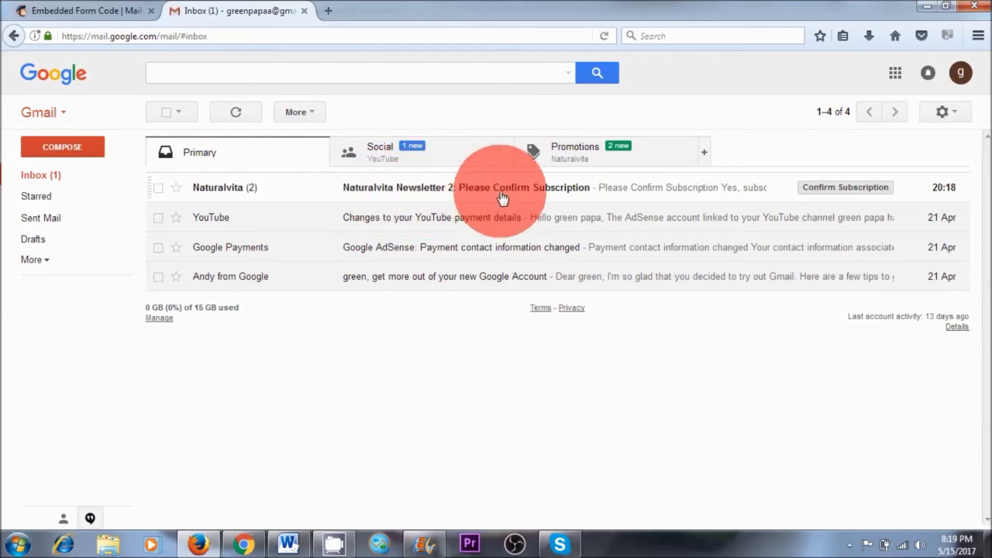
Step: Confirm the subscription from the Please Confirm Subscription email, passing the reCAPTCHA check
click(501, 197)
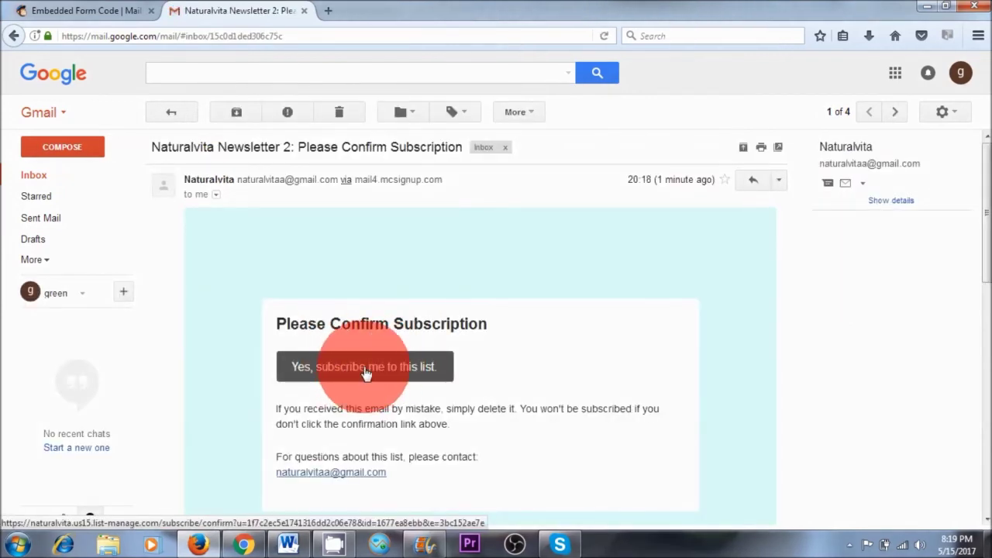
click(361, 372)
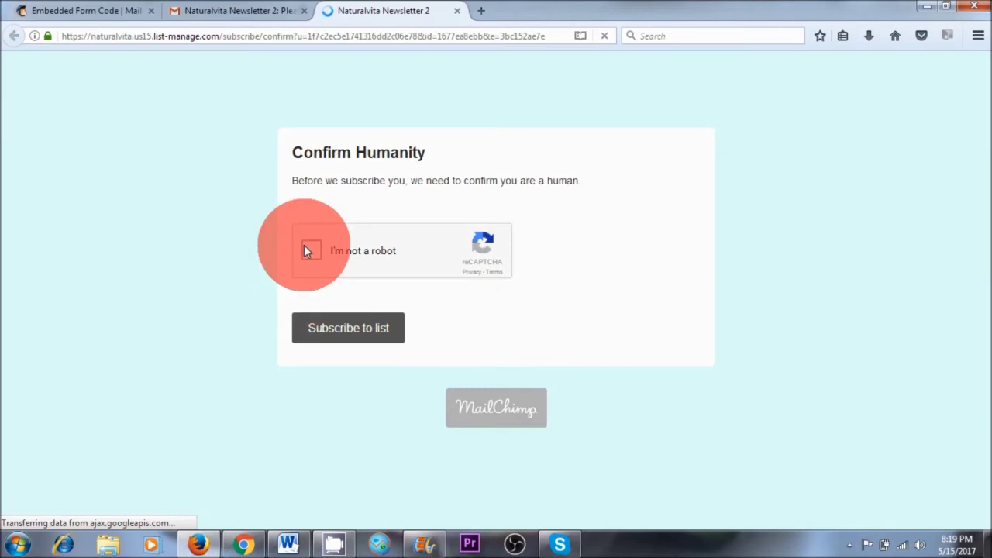
click(311, 251)
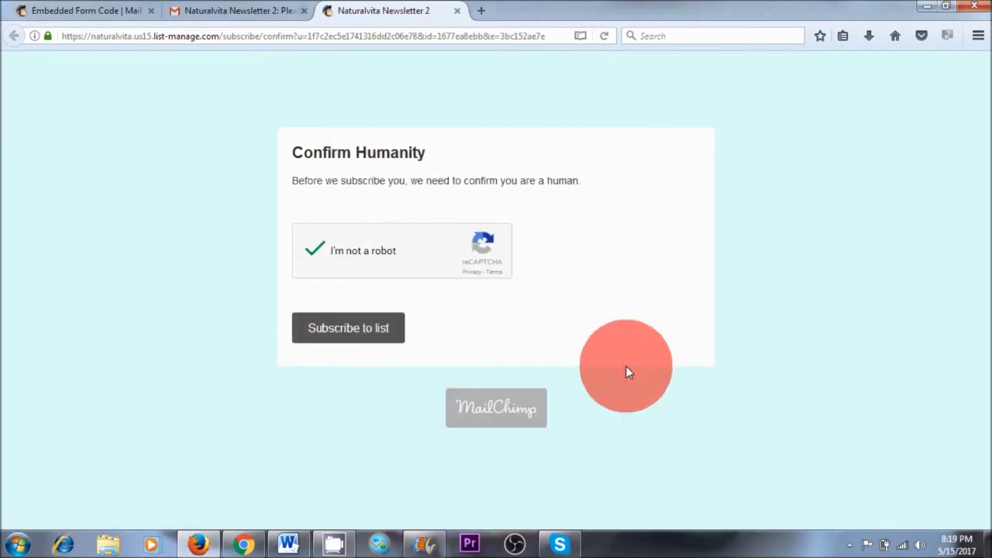
click(350, 329)
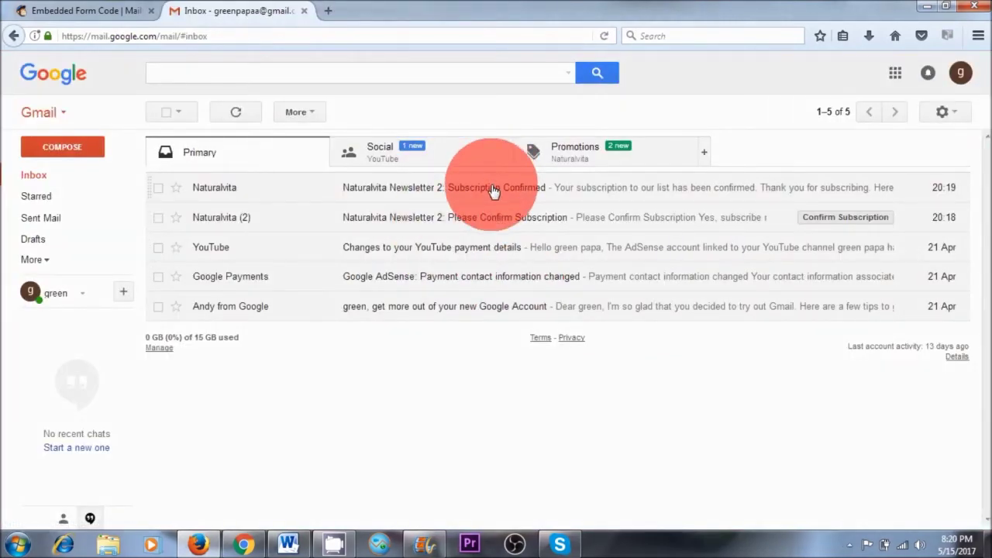
Step: Open the 14 Day Clean Vegan Meal Plan ebook PDF from the Subscription Confirmed email
click(492, 190)
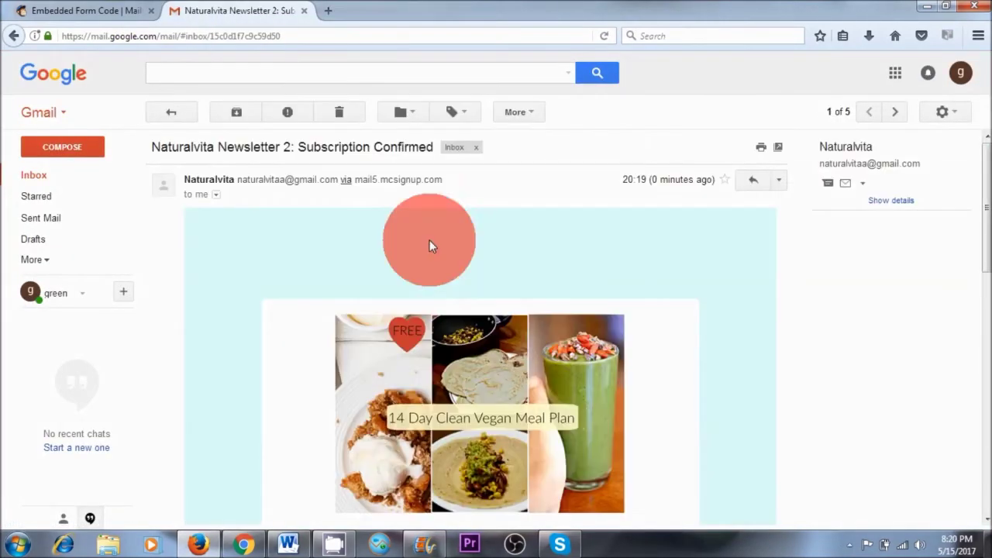
scroll(498, 327, down, 5)
scroll(496, 327, up, 2)
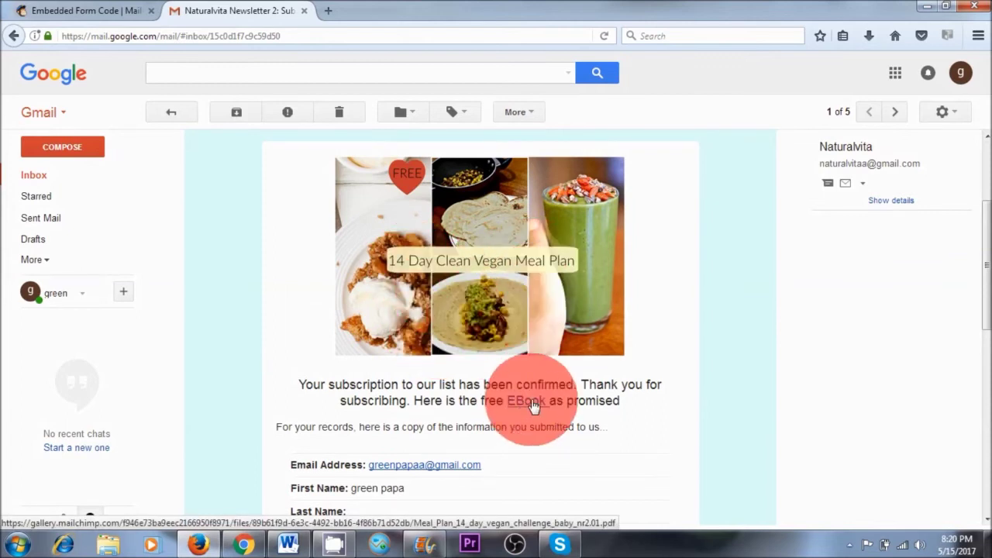
click(533, 407)
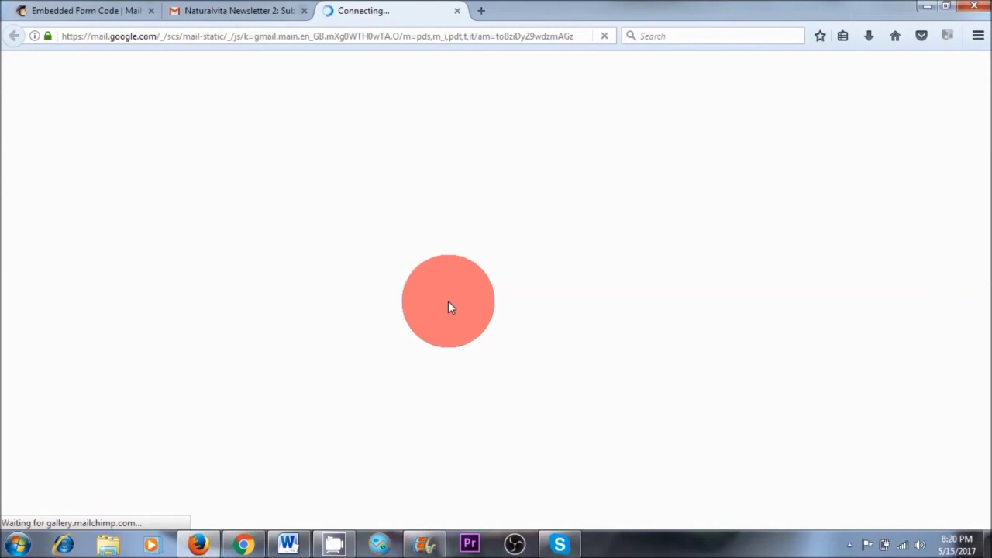
scroll(448, 307, down, 15)
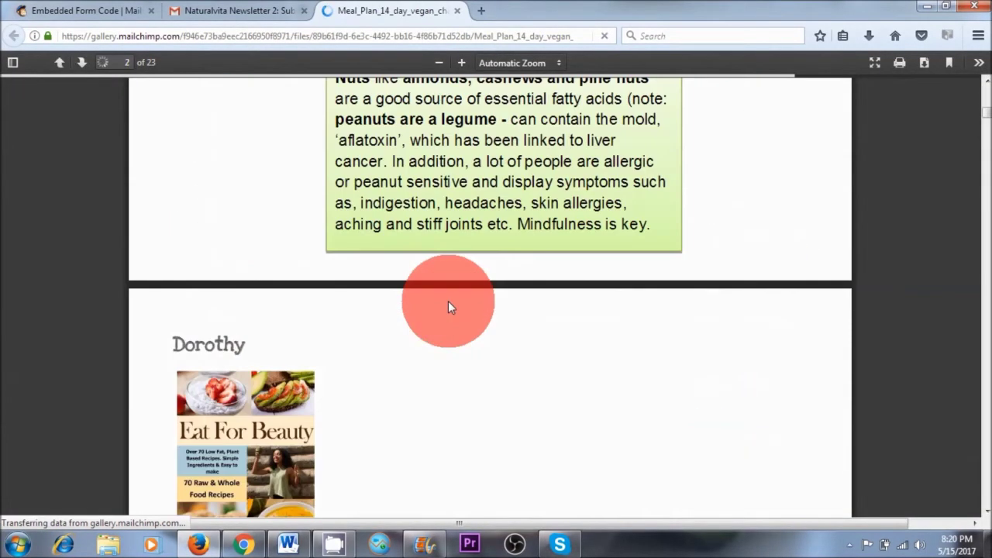
scroll(448, 302, down, 5)
scroll(449, 302, down, 20)
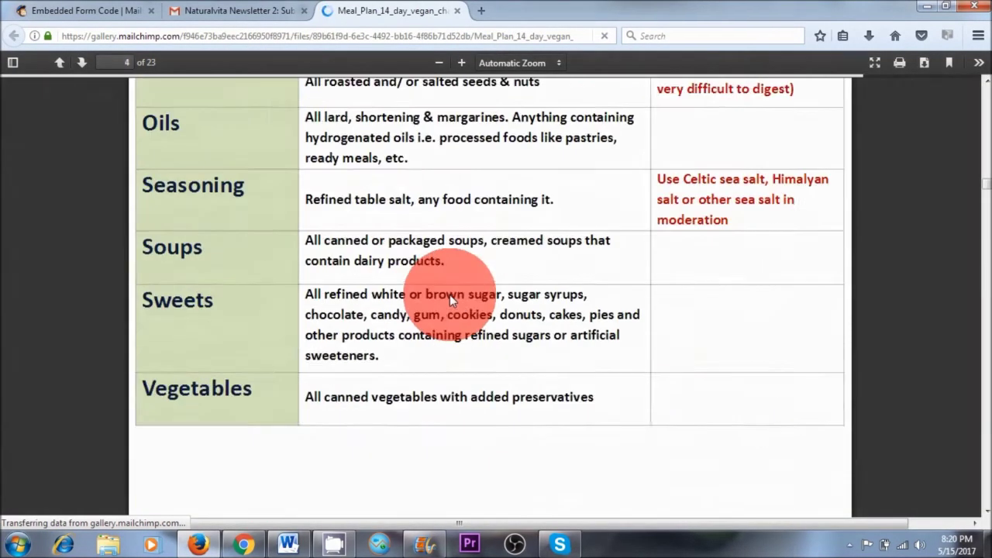
scroll(449, 300, down, 20)
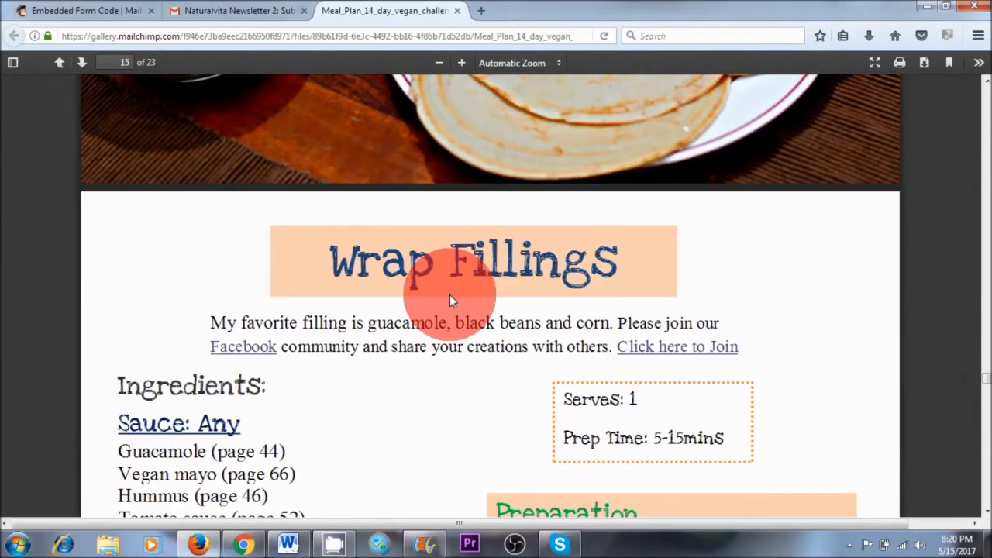
click(232, 11)
Step: Return to the Mailchimp embedded form code and open the Lists overview
click(62, 11)
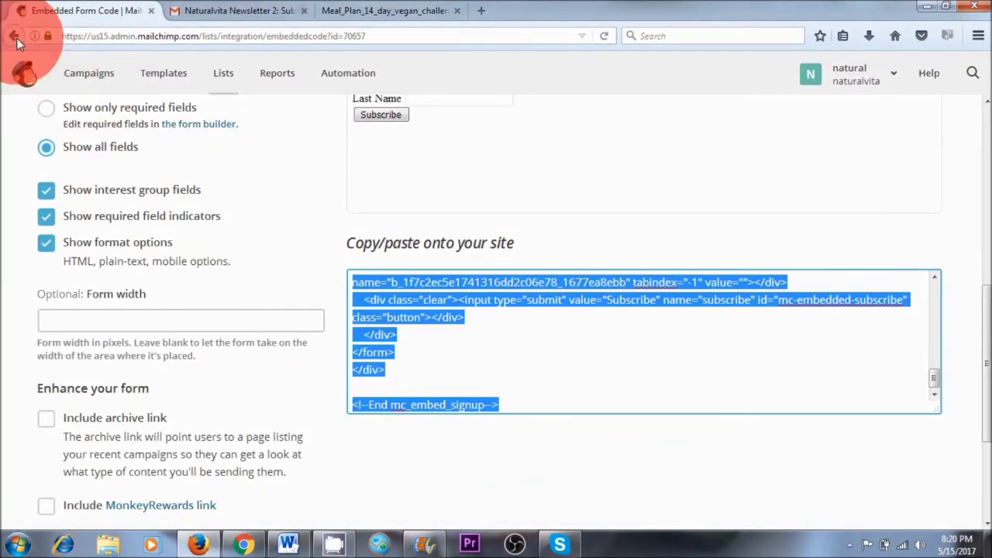
click(223, 75)
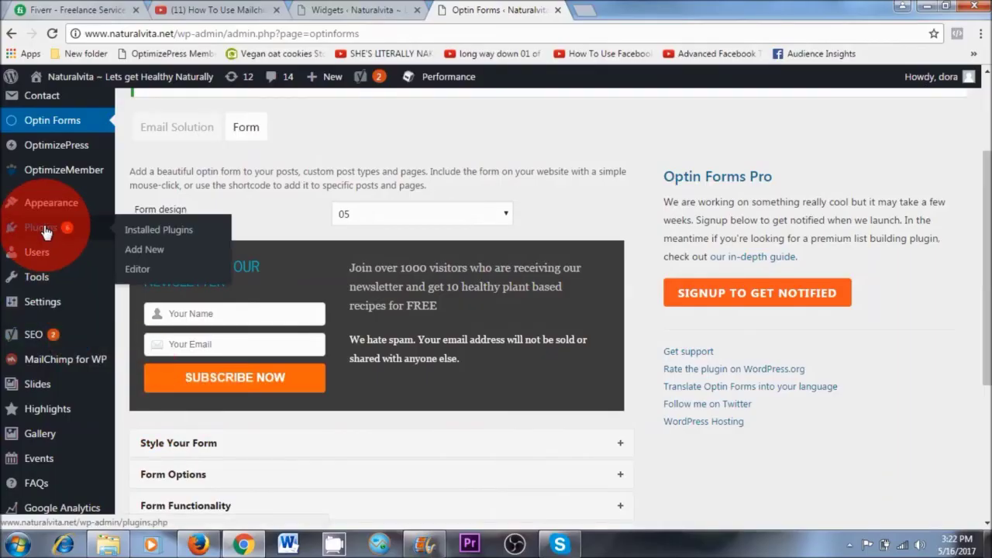
Step: Search for 'chimpmate' under Plugins > Add New
click(44, 231)
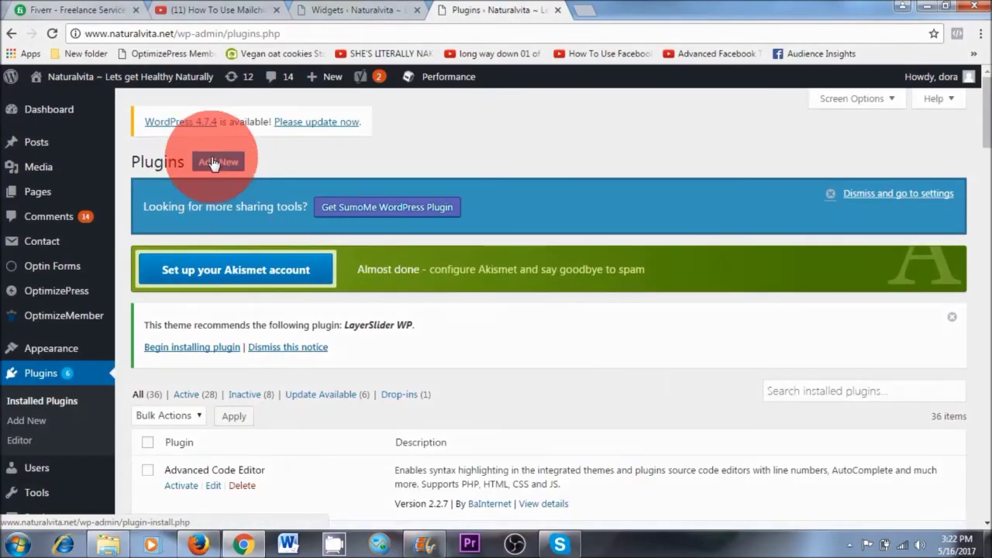
click(215, 163)
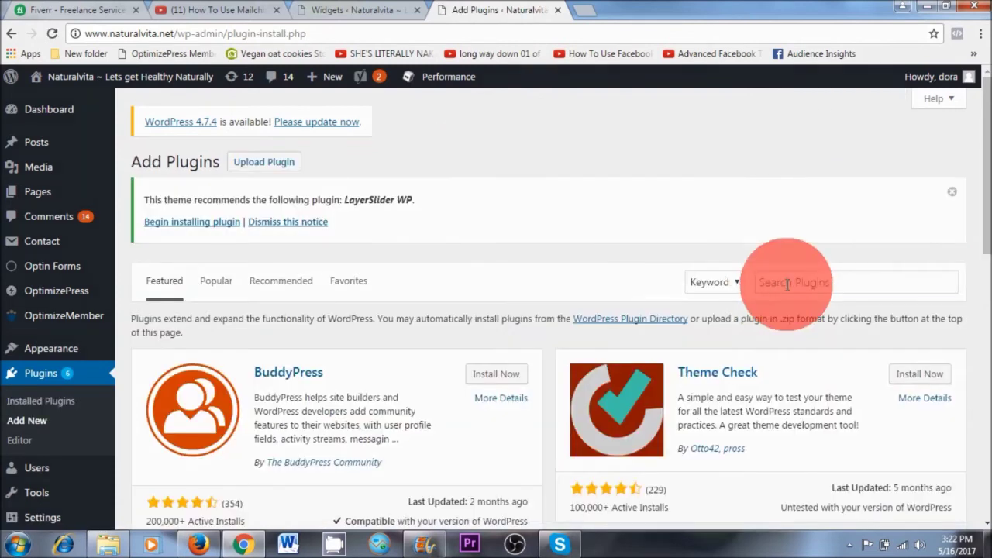
click(818, 282)
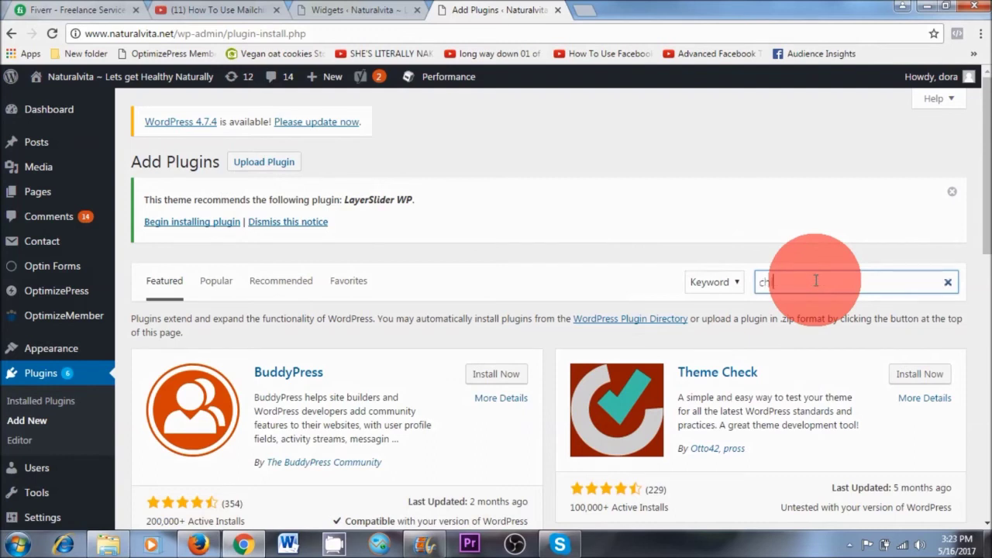
text(chimpmate)
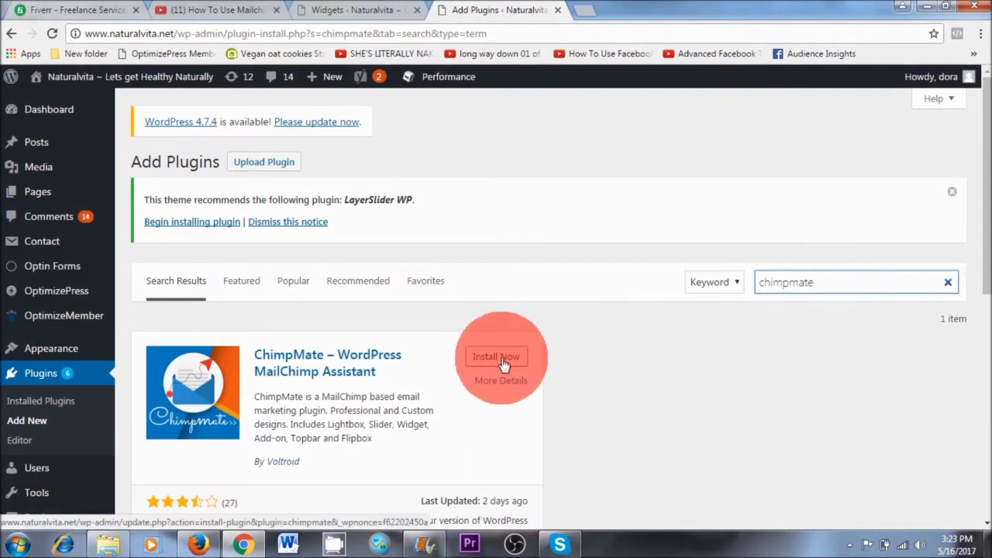
Step: Install and activate ChimpMate – WordPress MailChimp Assistant, then open its General settings
click(500, 358)
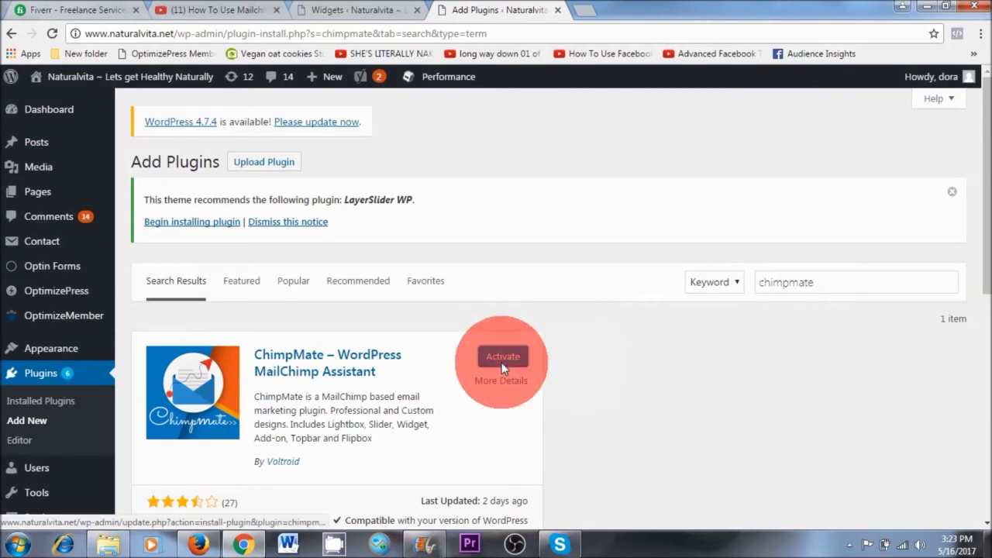
click(501, 366)
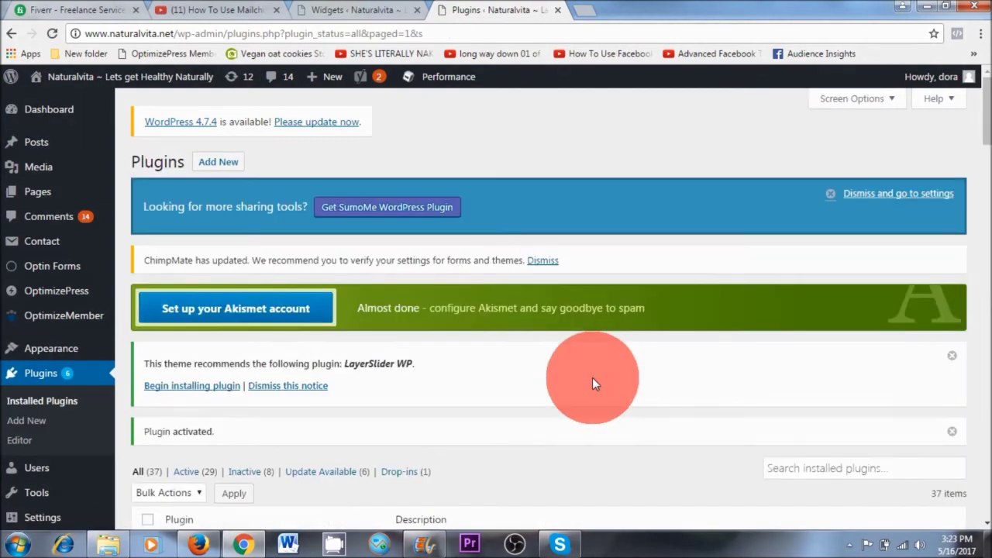
scroll(592, 377, down, 3)
scroll(592, 378, down, 3)
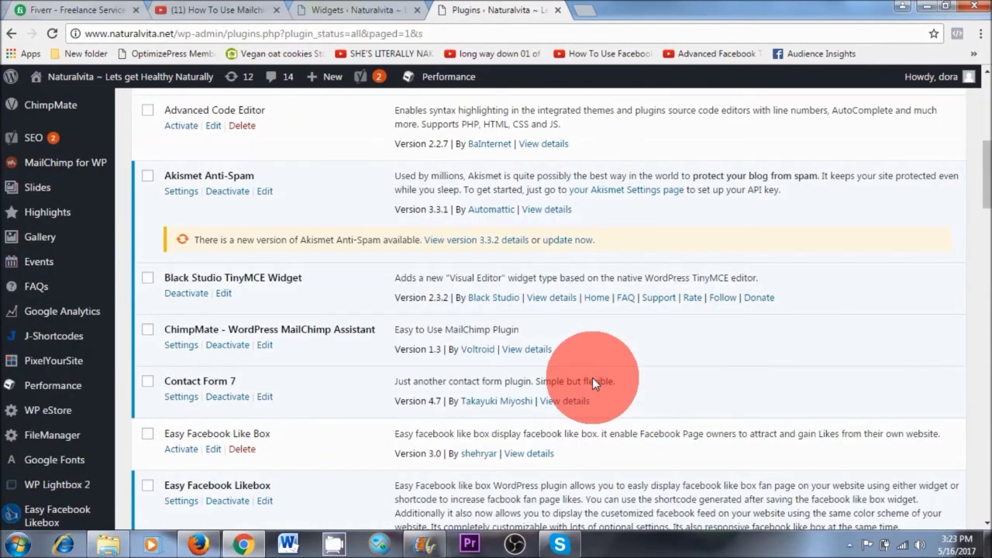
click(180, 345)
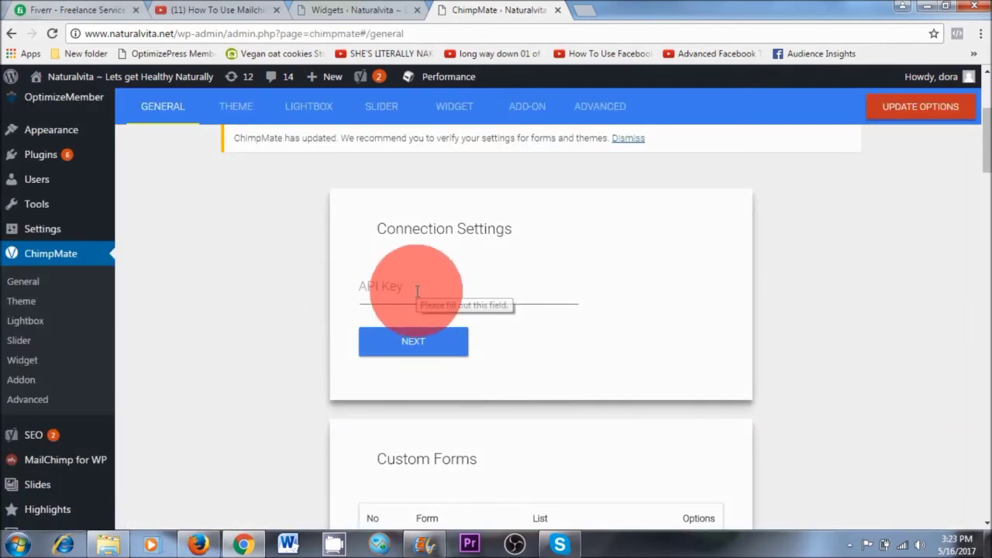
Step: Create a new API key under Mailchimp's Account > Extras > API keys
click(199, 546)
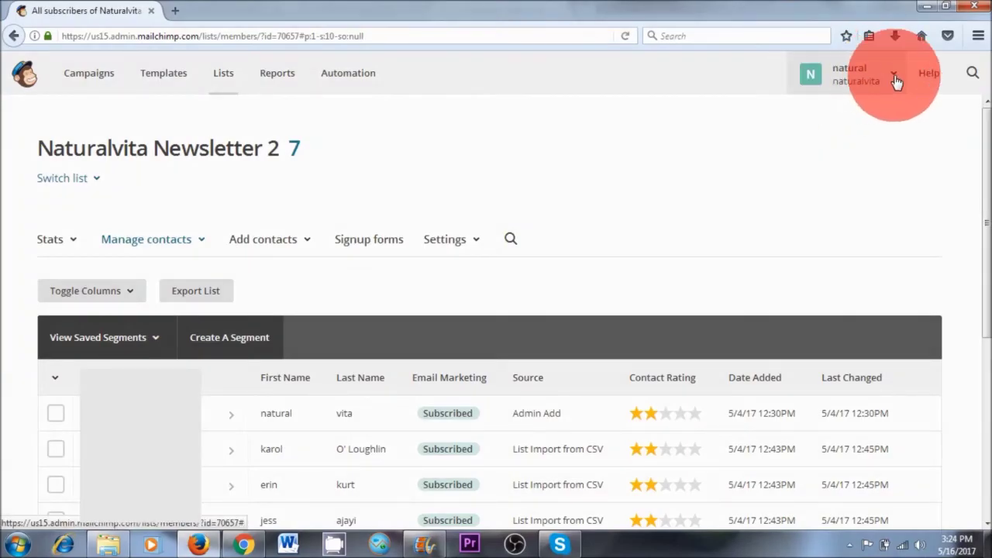
click(894, 77)
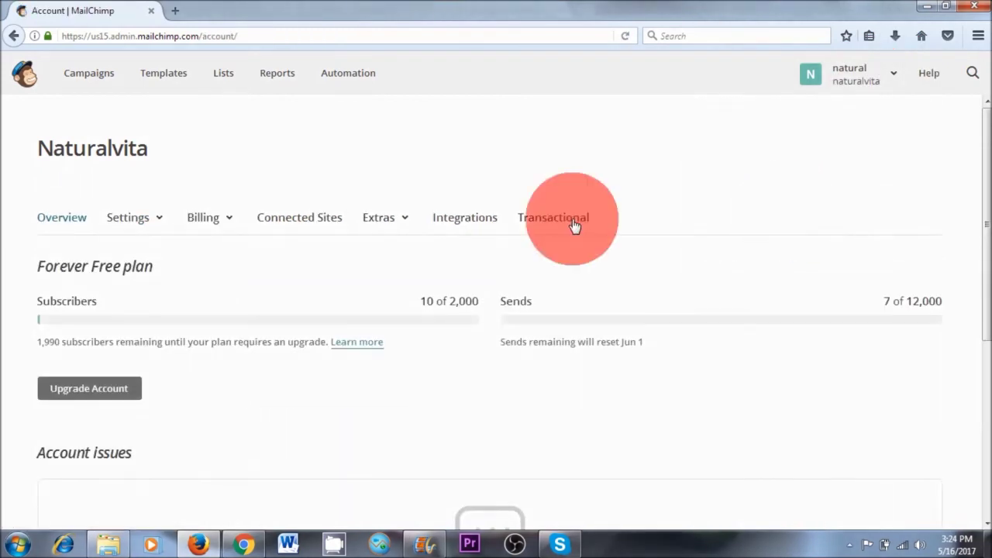
click(380, 220)
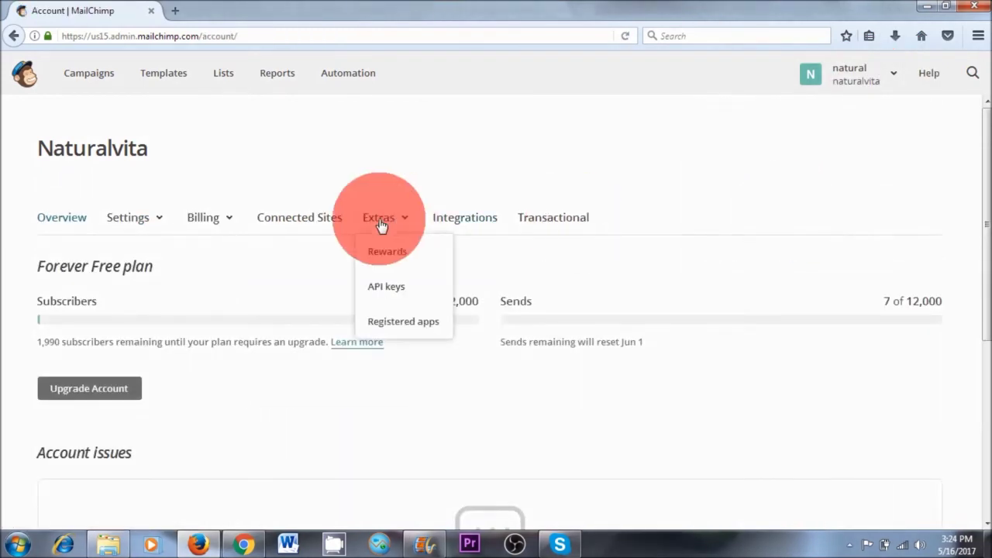
click(381, 293)
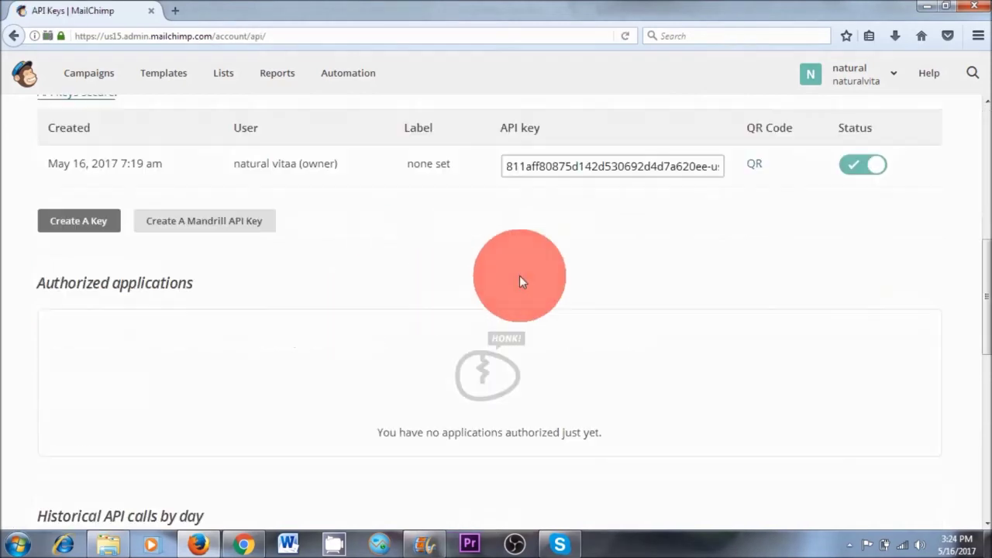
click(67, 226)
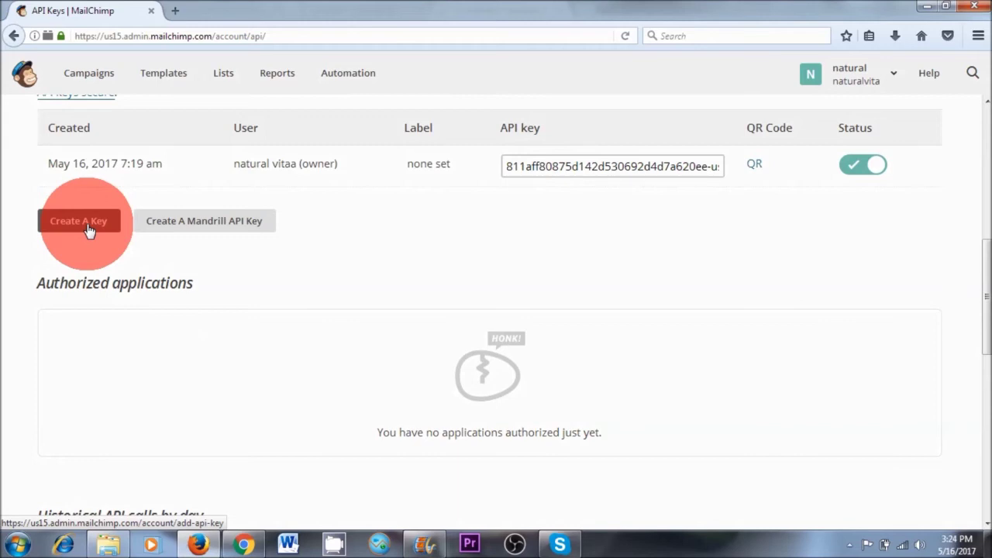
Step: Copy the newly created API key to the clipboard
click(590, 318)
key(ctrl+c)
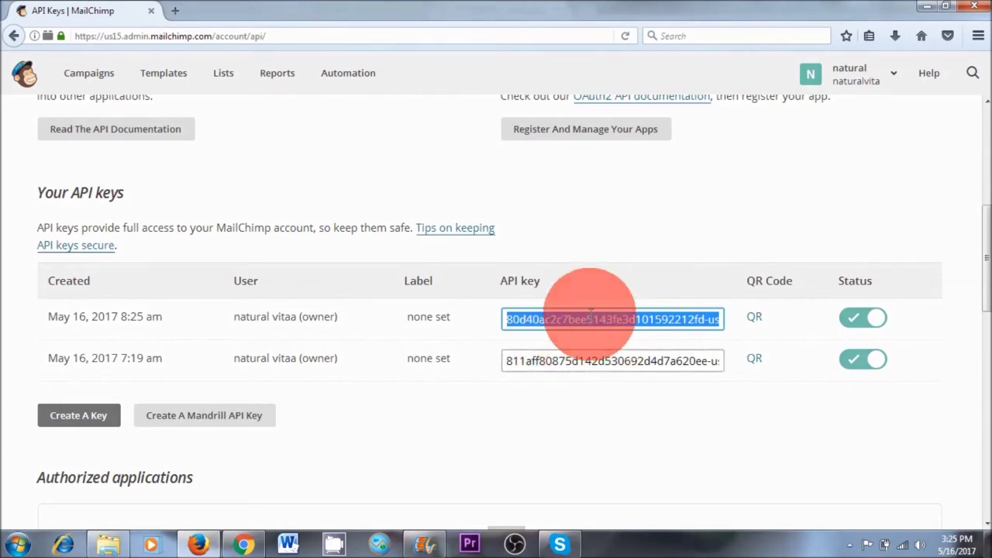
right_click(603, 322)
click(613, 359)
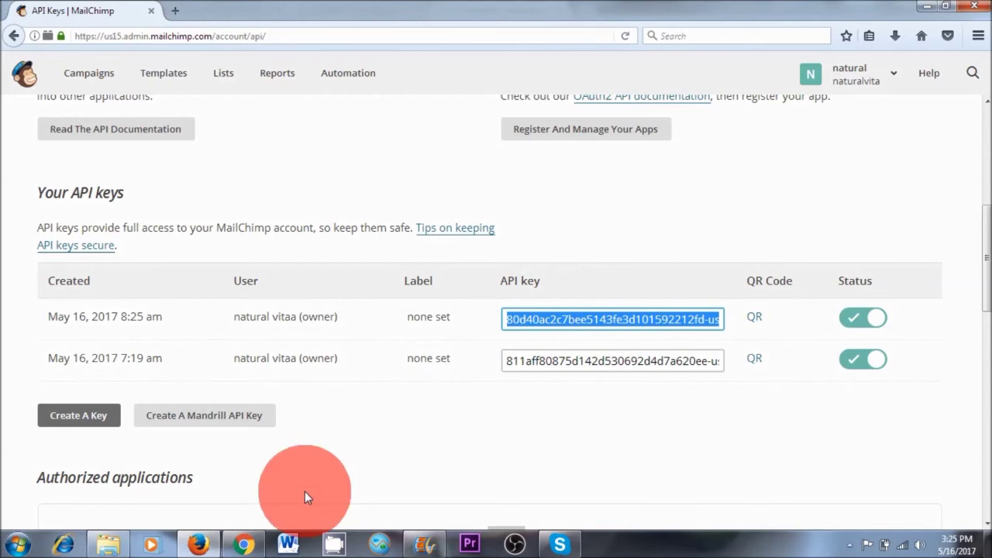
click(254, 543)
Step: Paste the new API key into ChimpMate's API Key field and connect to Mailchimp
click(401, 286)
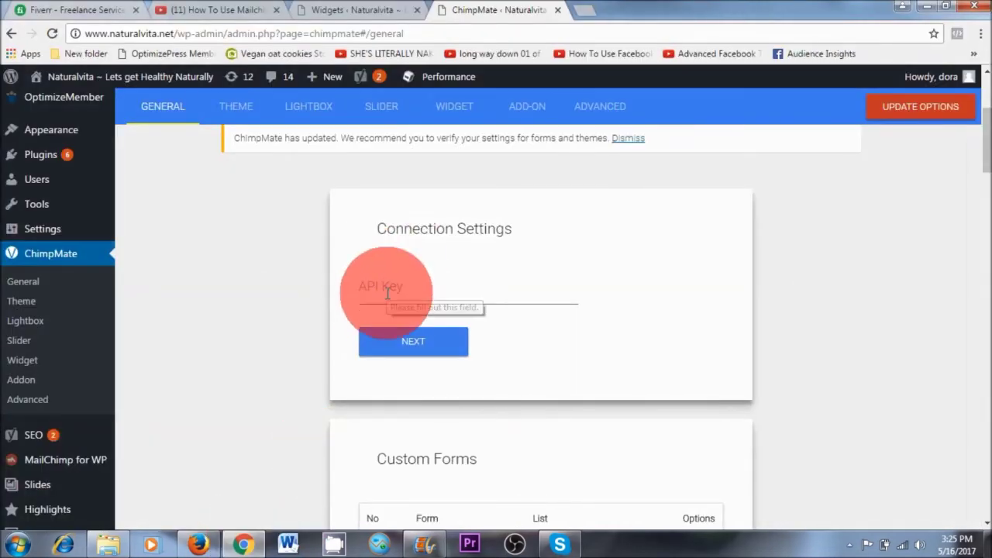
click(387, 293)
right_click(387, 293)
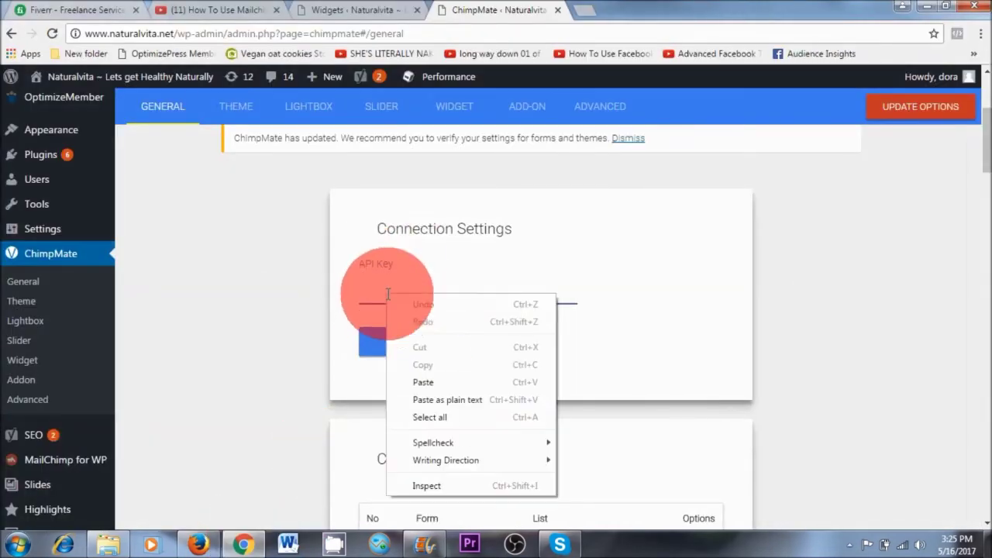
click(413, 383)
click(531, 353)
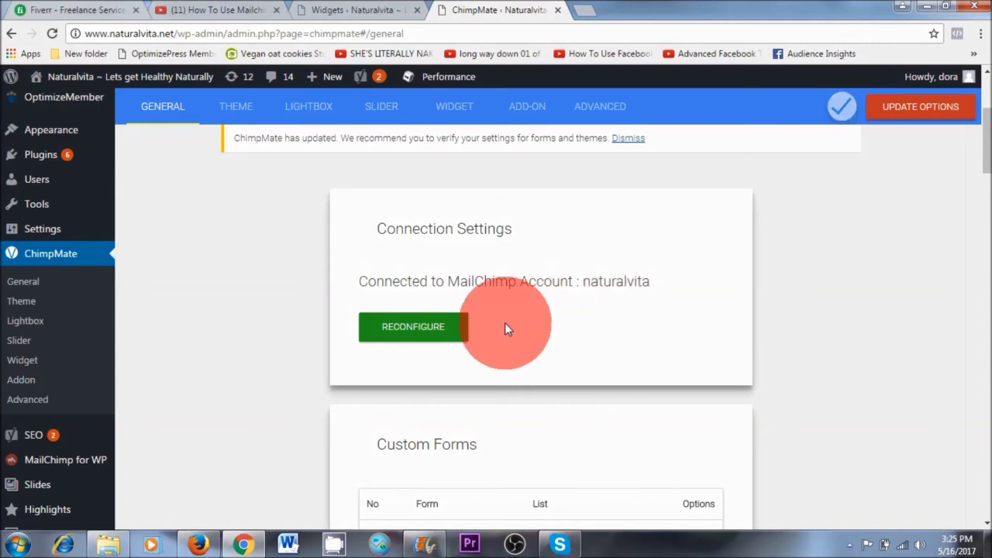
scroll(504, 328, down, 2)
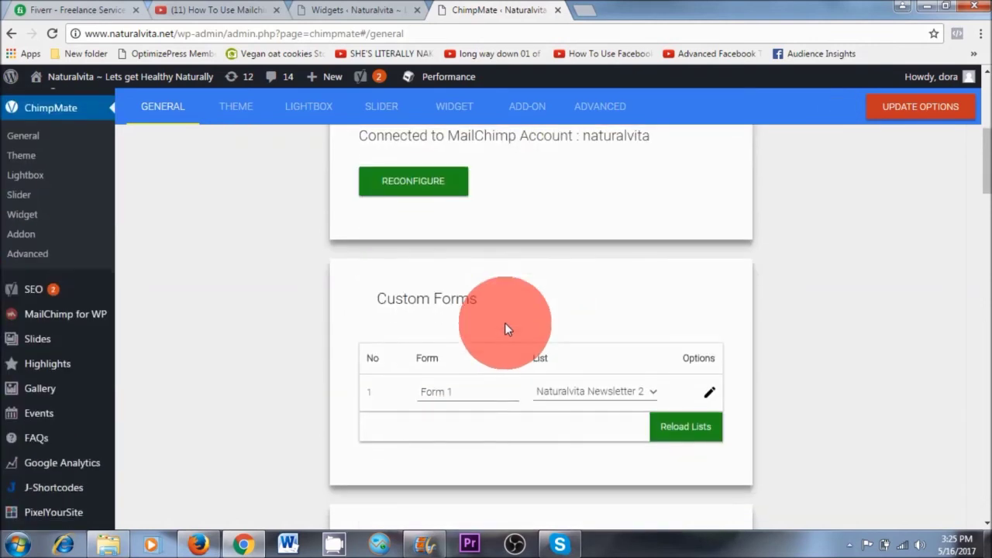
scroll(505, 325, down, 1)
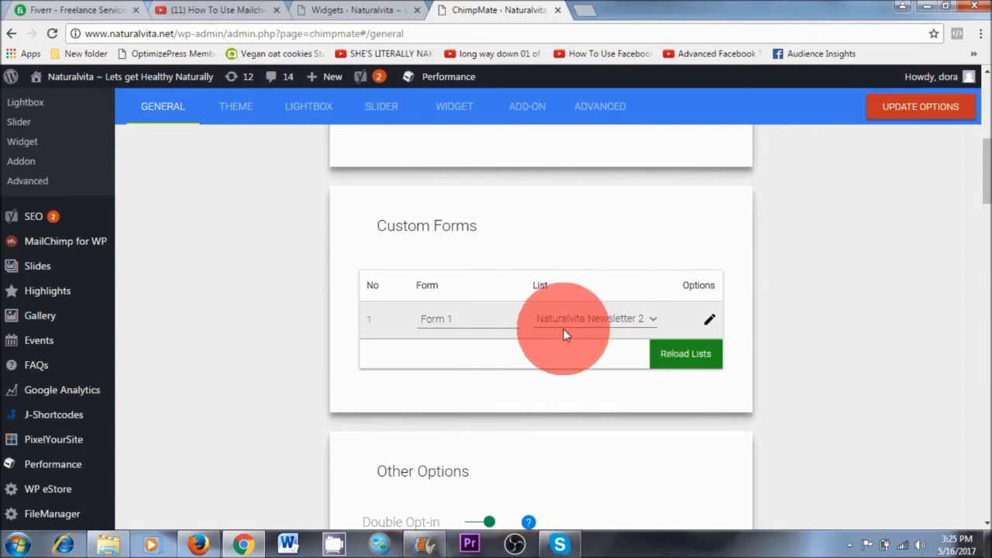
Step: Keep Naturalvita Newsletter 2 as Form 1's list and turn Double Opt-in off
click(650, 319)
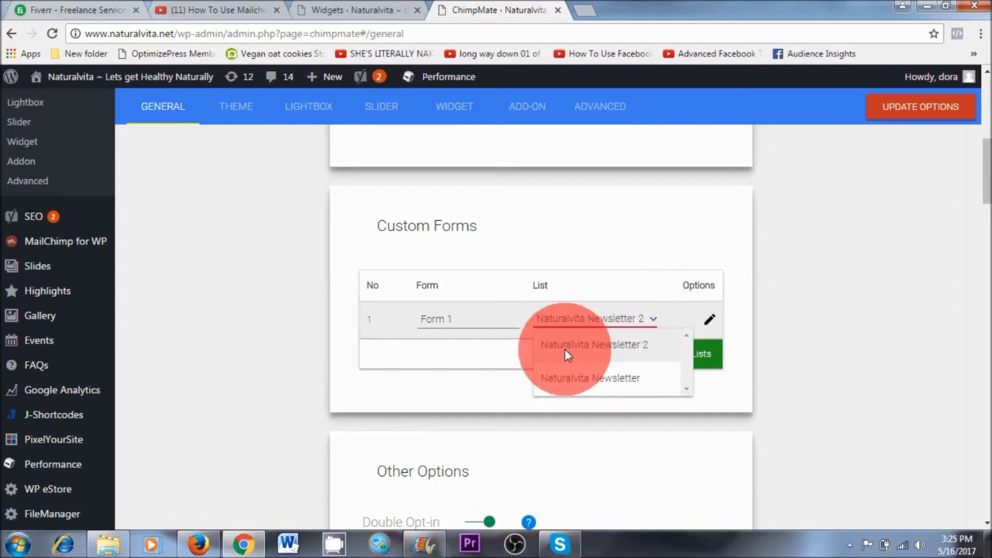
click(586, 348)
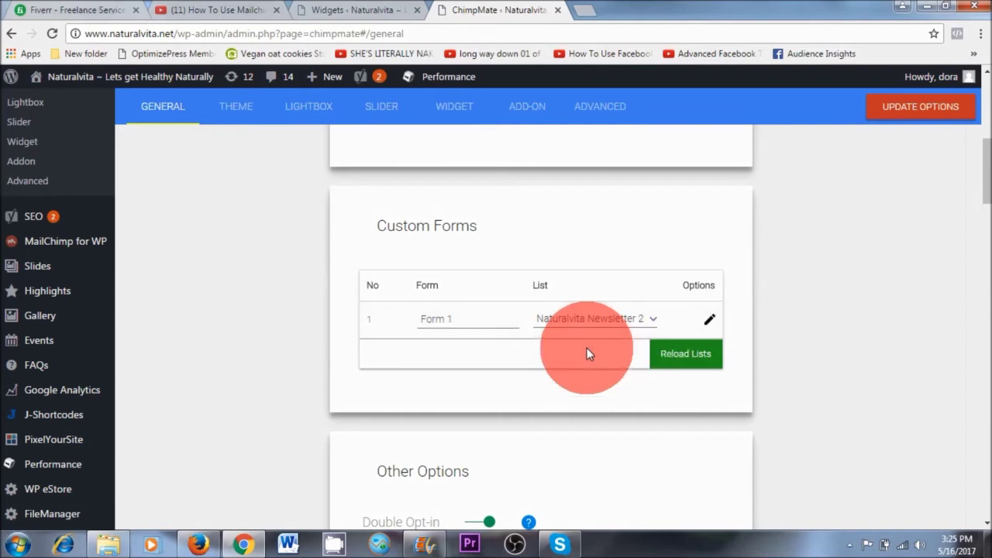
scroll(429, 300, down, 3)
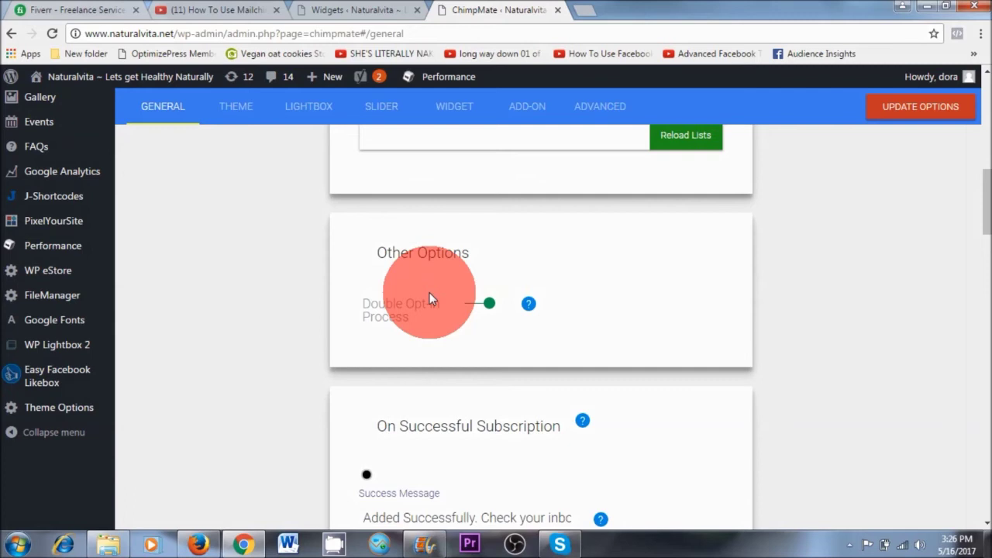
click(465, 301)
Step: Keep the success message with Open in new tab ticked, and save the ChimpMate options
scroll(474, 302, down, 3)
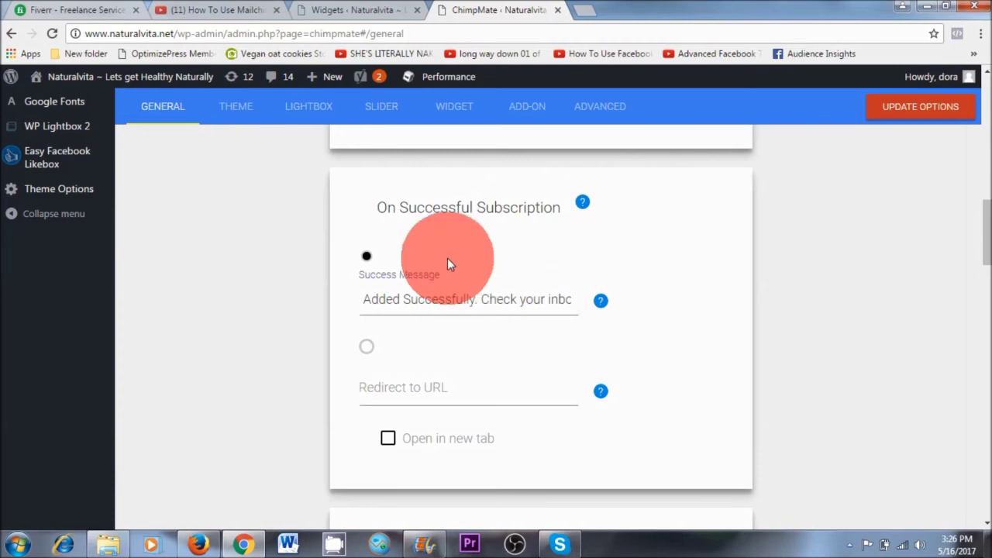
click(367, 348)
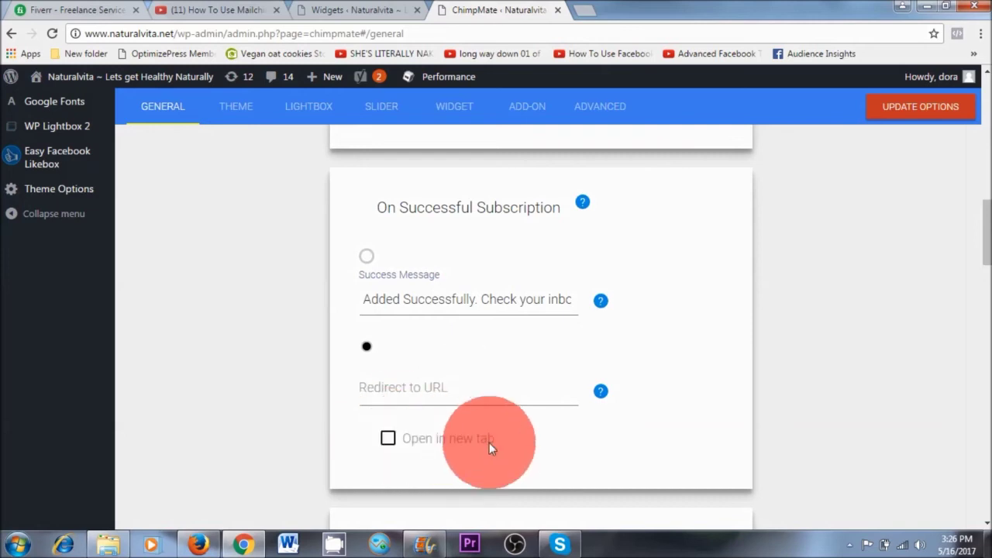
click(385, 439)
click(368, 256)
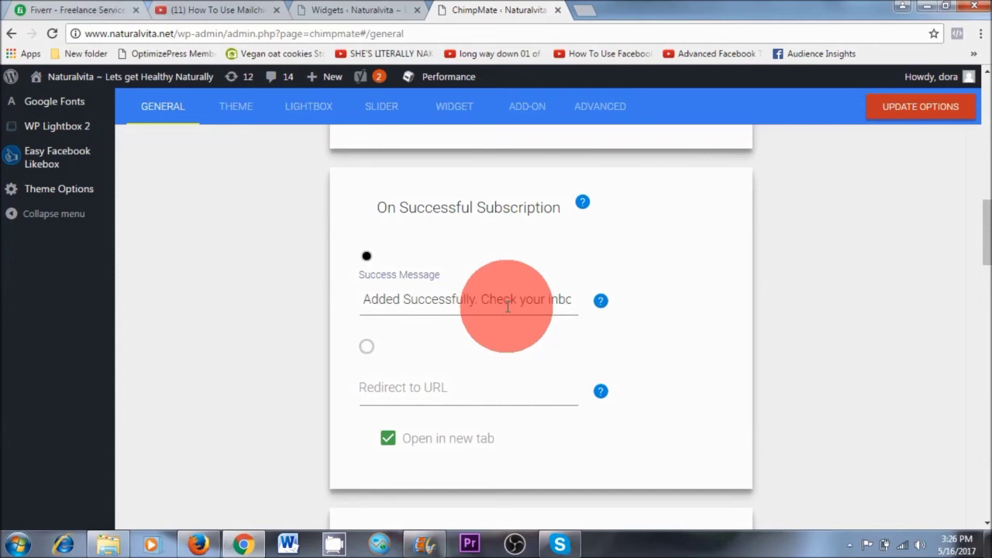
scroll(525, 286, down, 3)
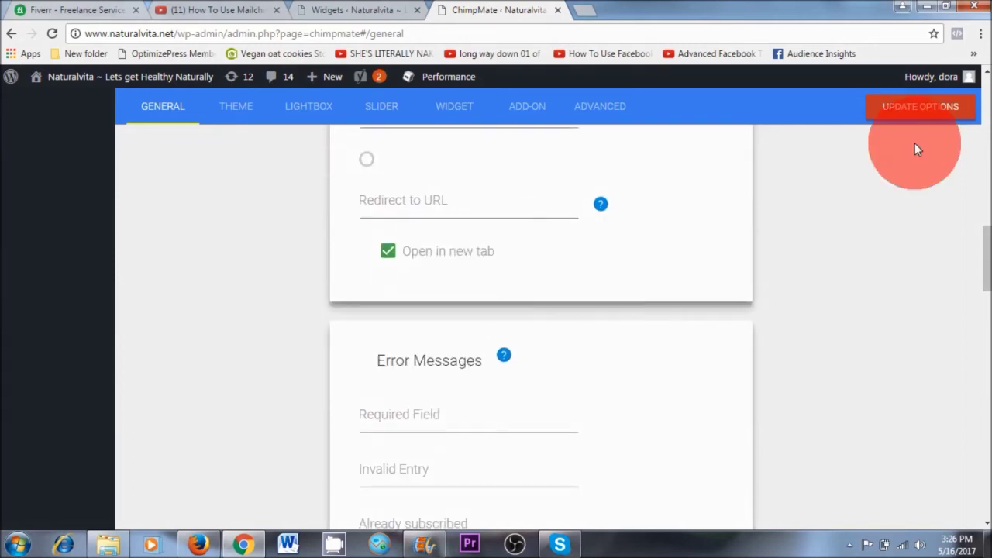
click(910, 109)
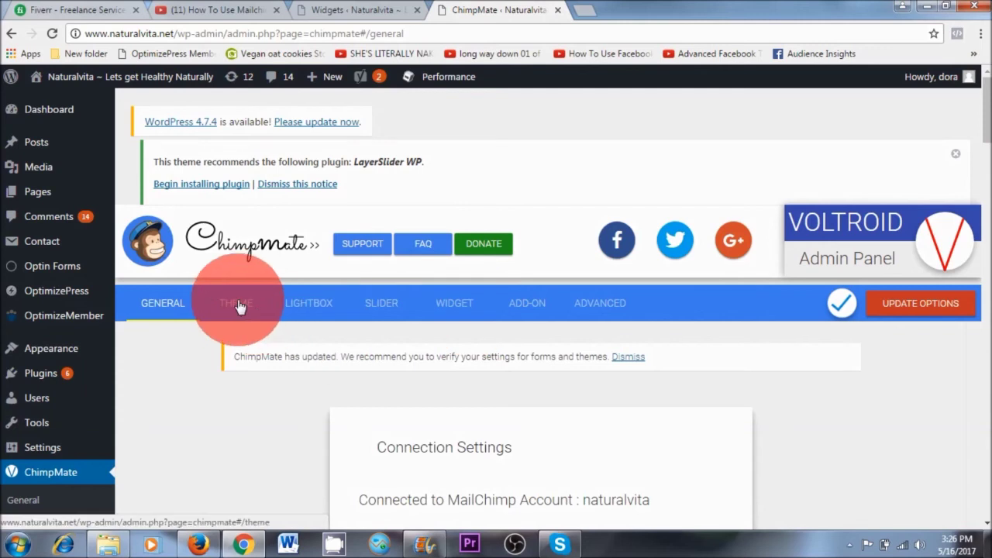
Step: Open the Leo theme in ChimpMate's theme editor and review its live lightbox preview
click(242, 308)
scroll(472, 438, down, 3)
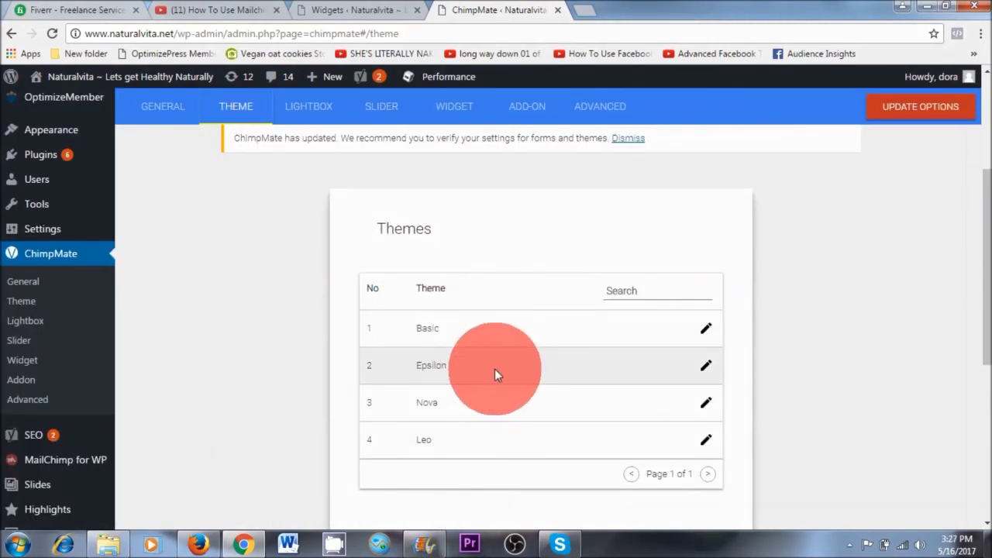
click(472, 442)
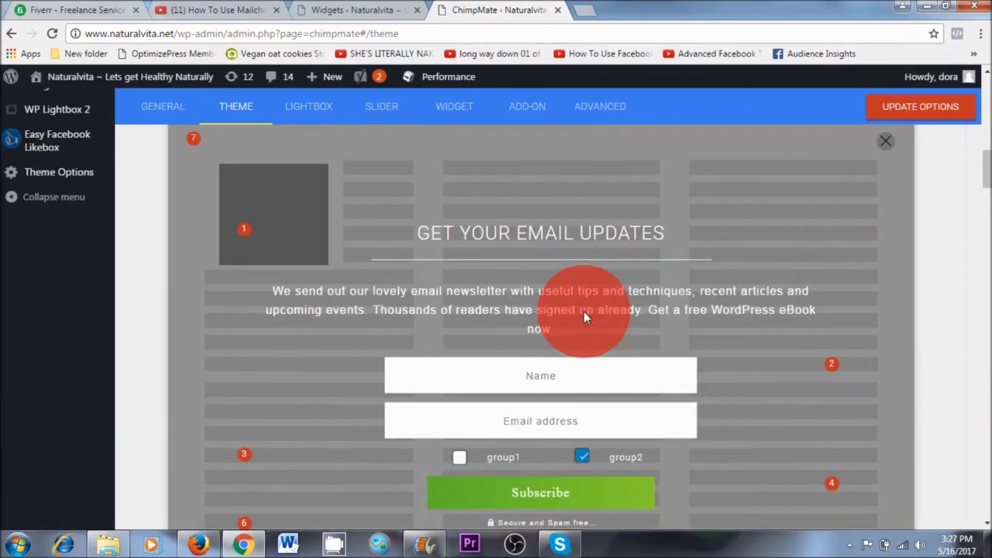
scroll(584, 318, up, 3)
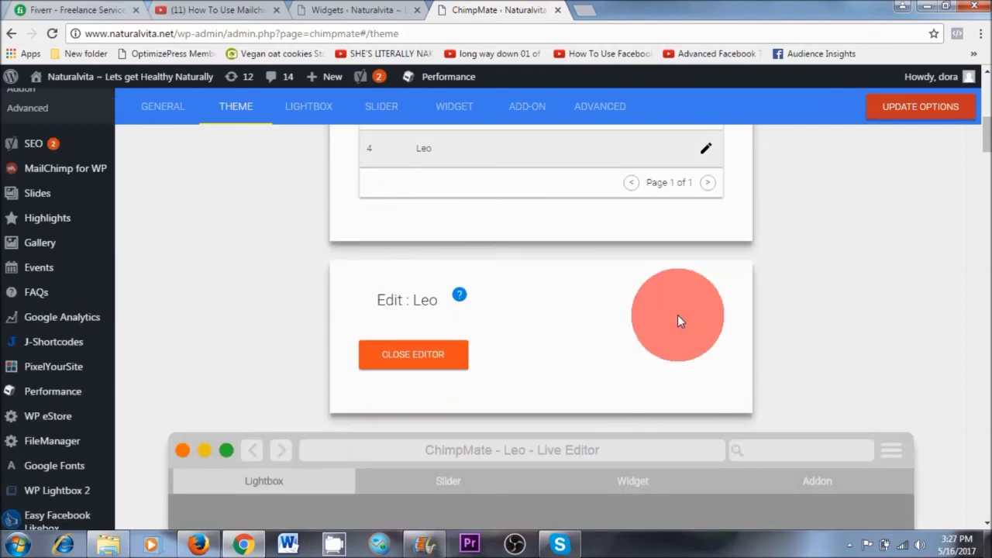
click(398, 362)
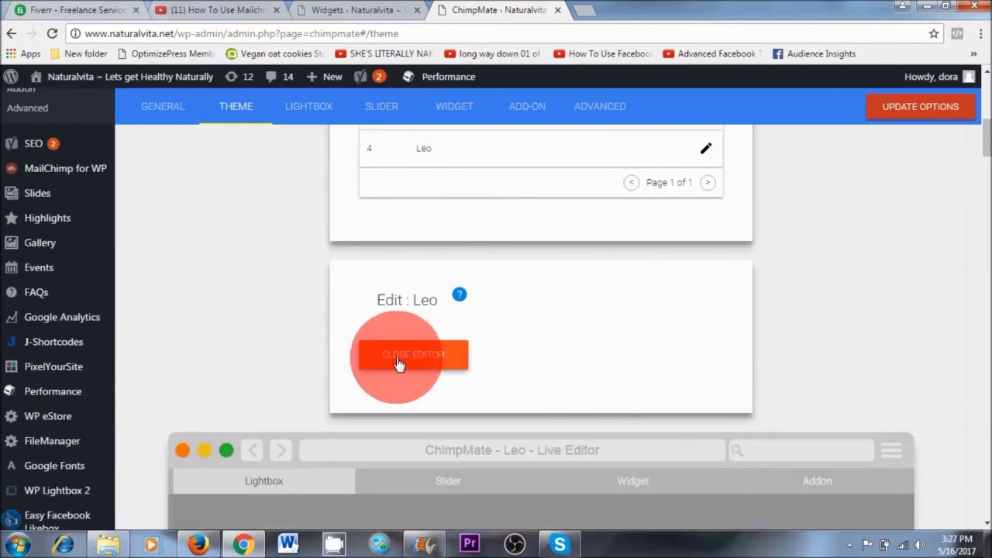
scroll(548, 336, down, 5)
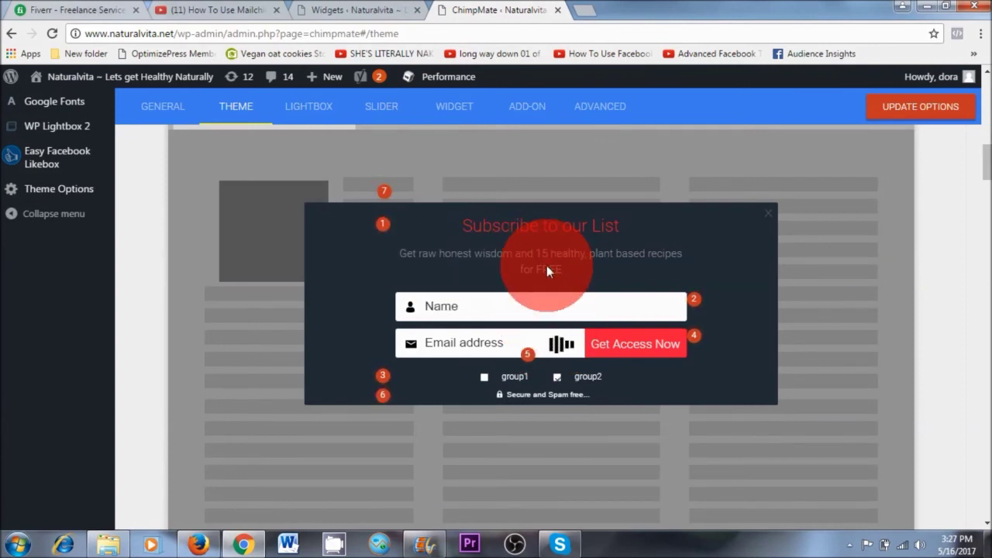
scroll(623, 370, up, 3)
click(418, 220)
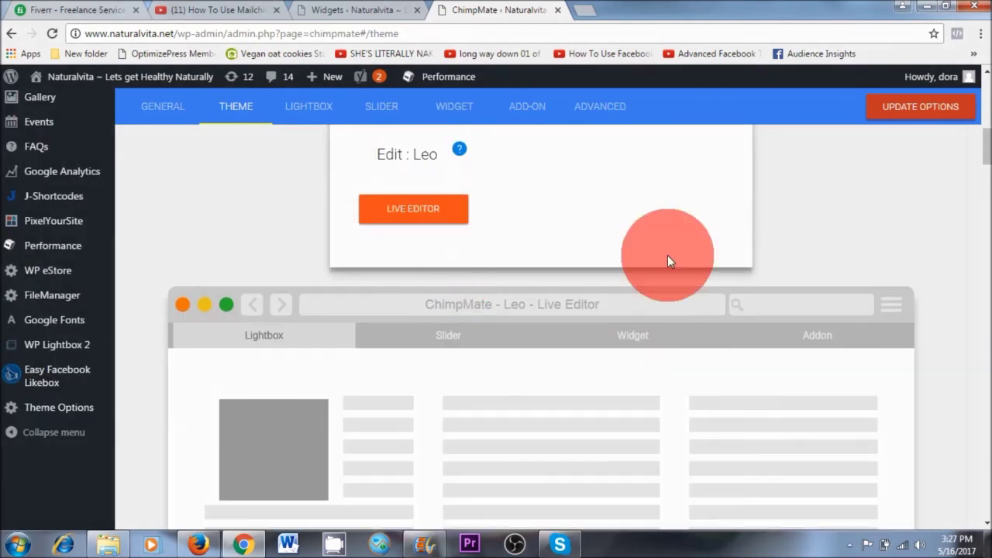
Step: Change the Leo Custom Message Heading to 'Subscribe To Our List' and verify it in the preview
scroll(633, 381, down, 2)
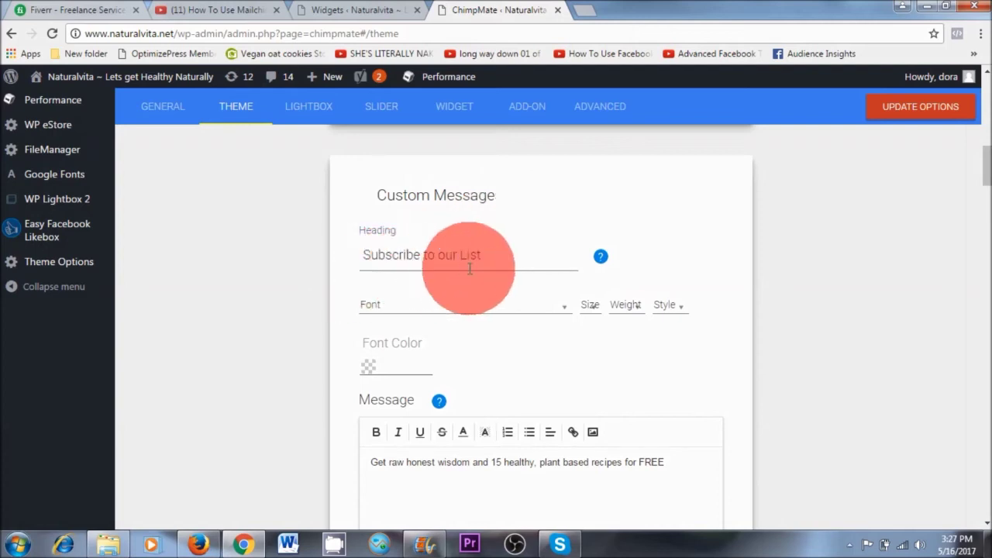
click(445, 257)
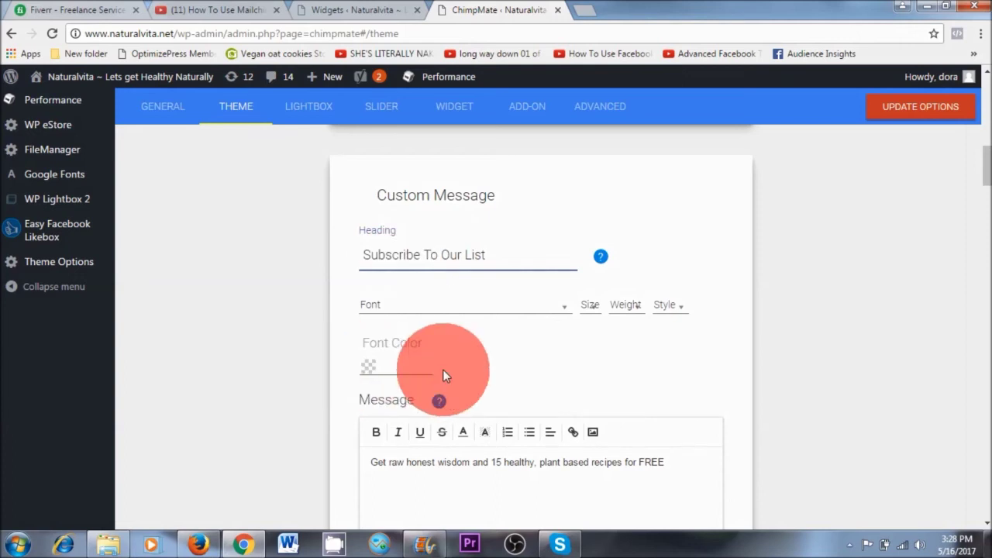
scroll(544, 325, up, 10)
scroll(455, 467, down, 2)
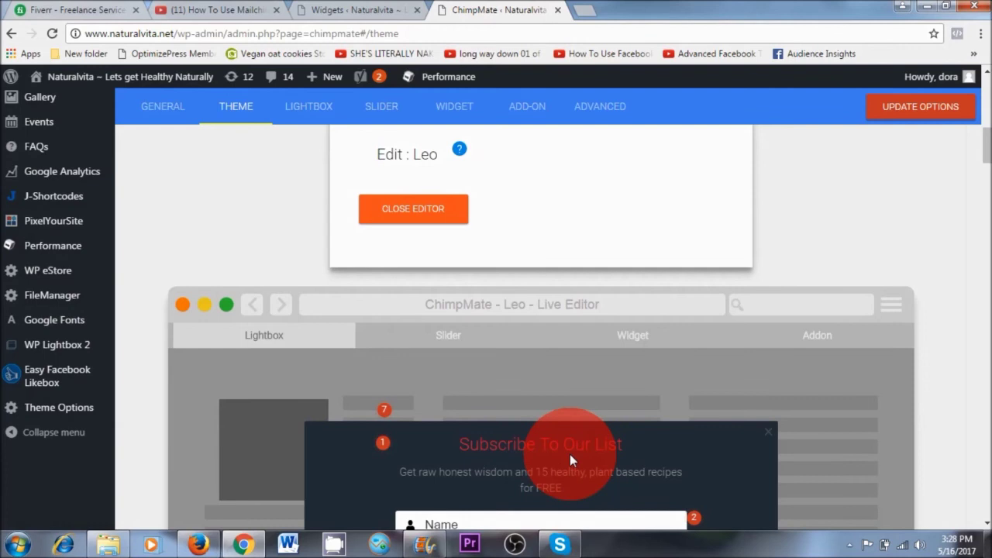
click(410, 218)
scroll(517, 286, down, 5)
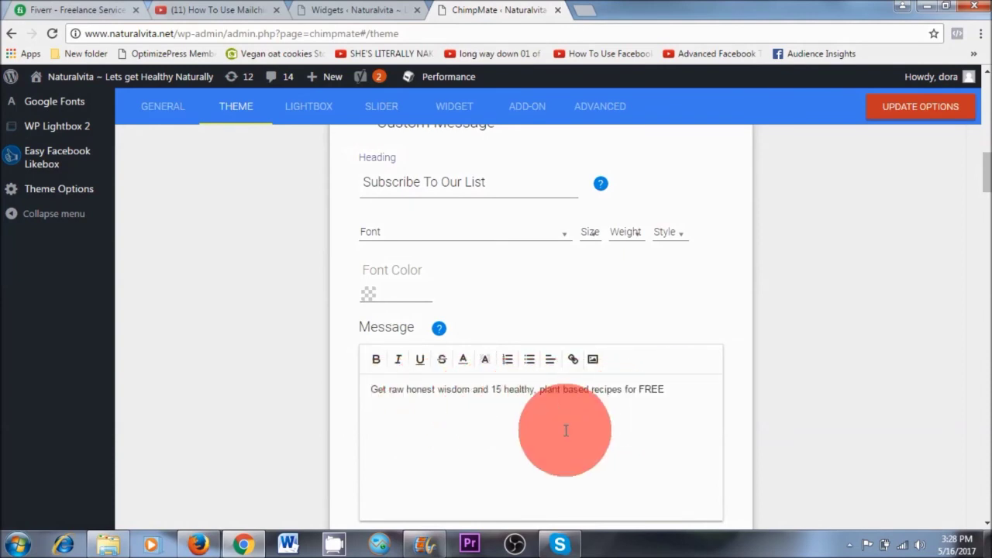
scroll(566, 431, up, 2)
scroll(565, 431, down, 5)
scroll(564, 435, down, 2)
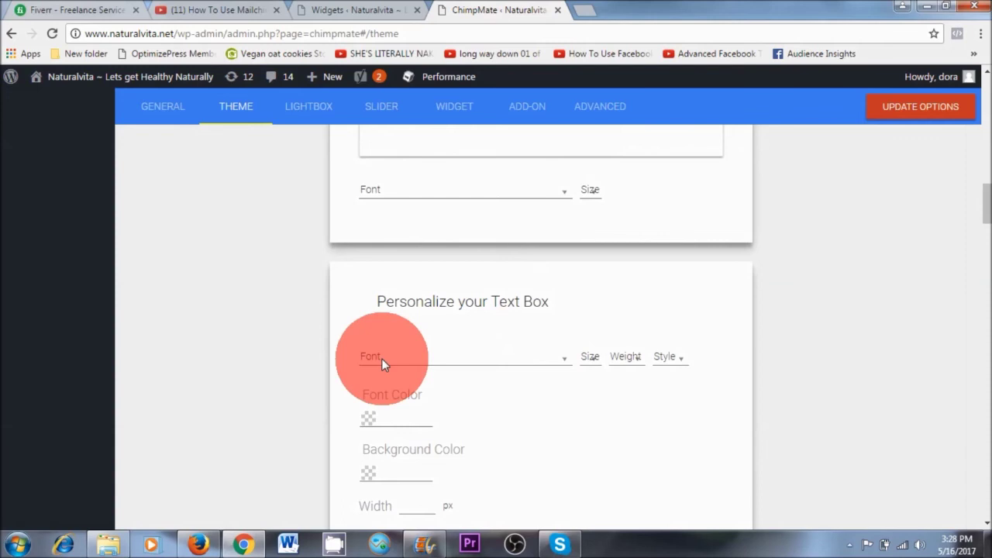
Step: Leave the Leo text box font, checkbox and button options unchanged and save the theme
click(563, 363)
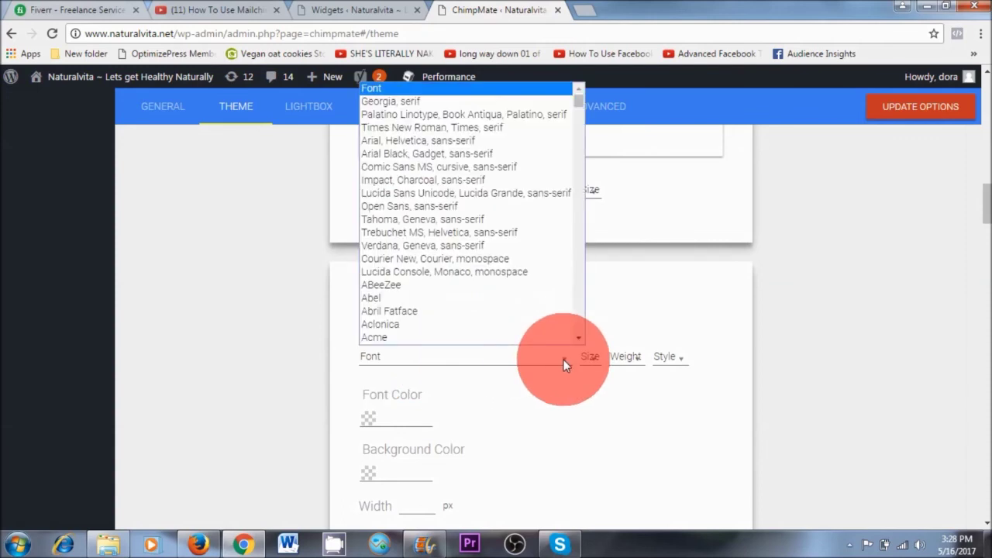
click(563, 359)
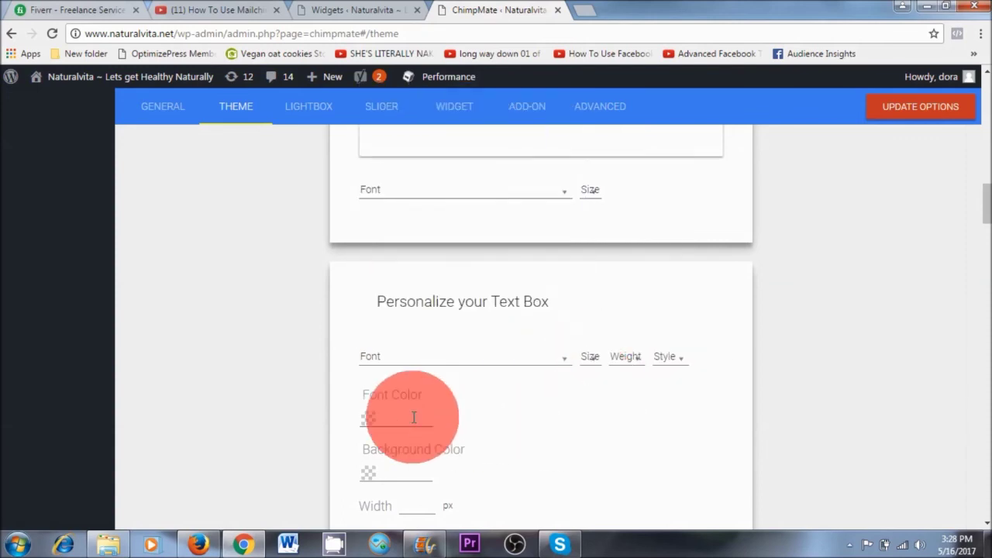
scroll(497, 460, down, 2)
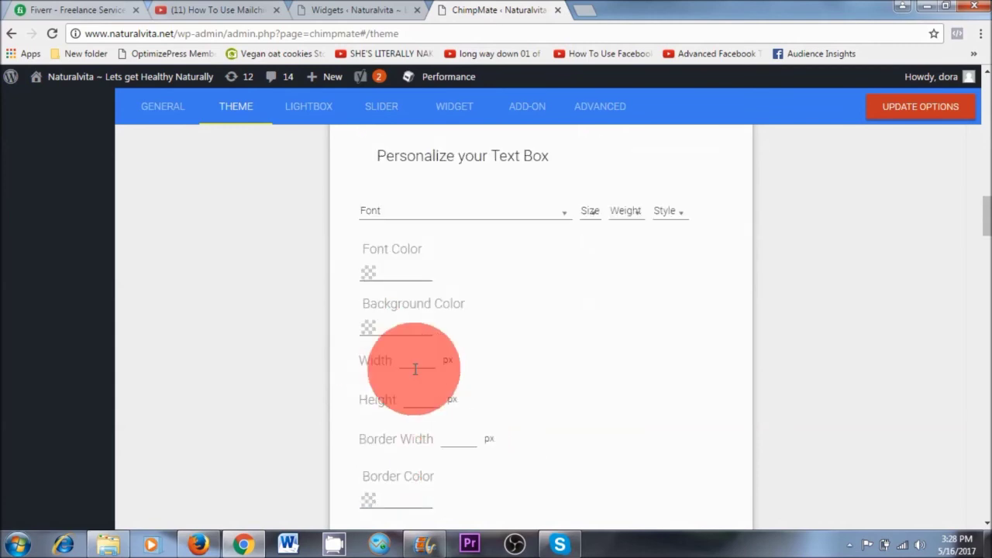
scroll(512, 372, down, 2)
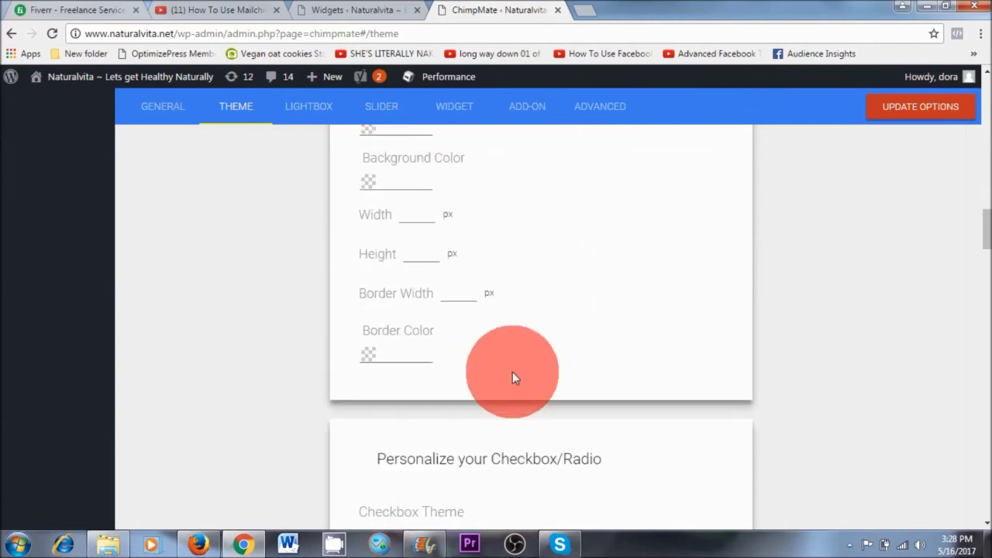
scroll(512, 372, down, 3)
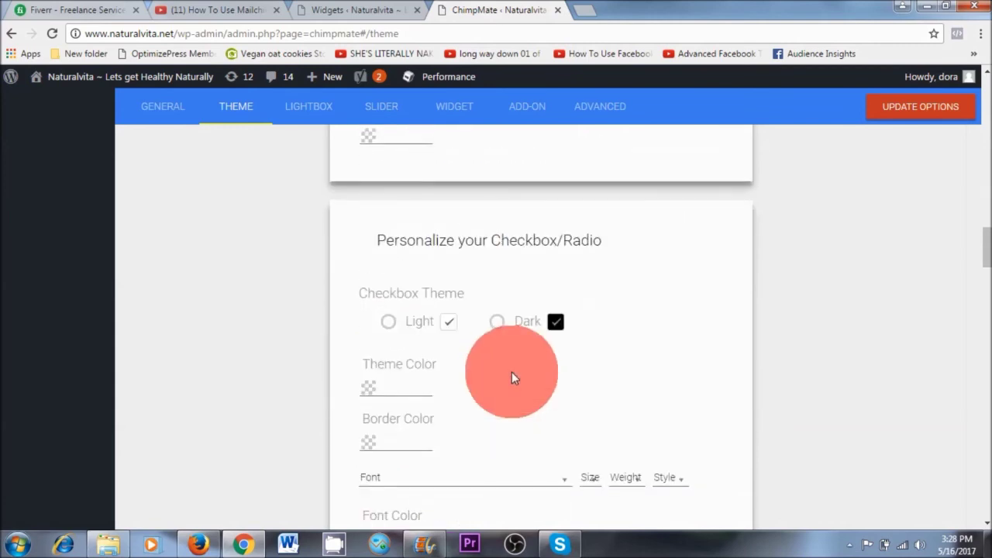
scroll(512, 377, down, 5)
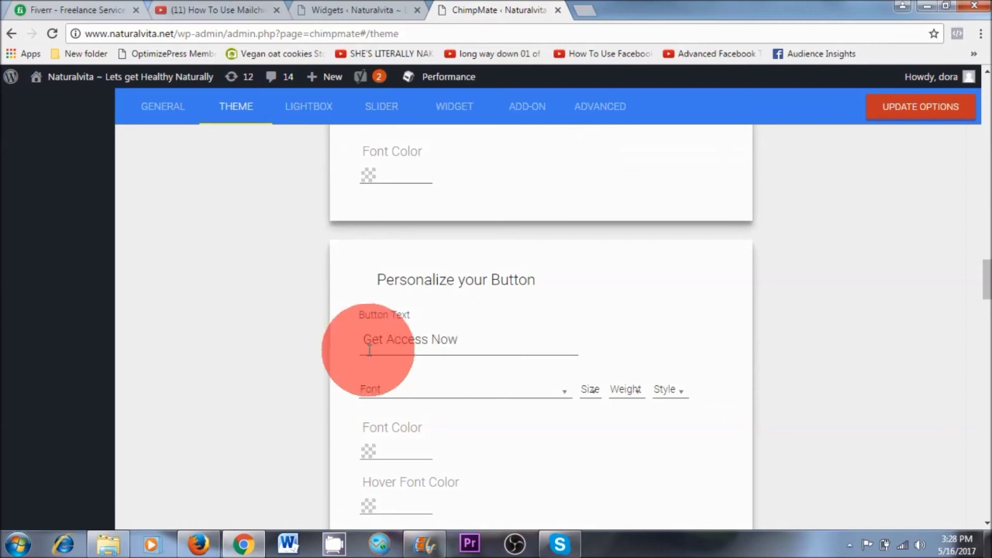
scroll(466, 394, down, 10)
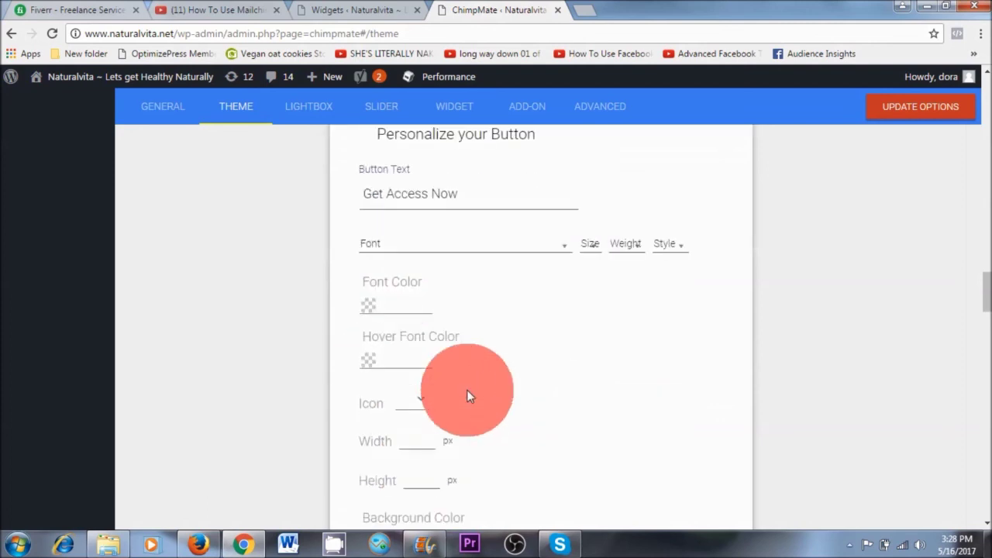
scroll(466, 393, up, 3)
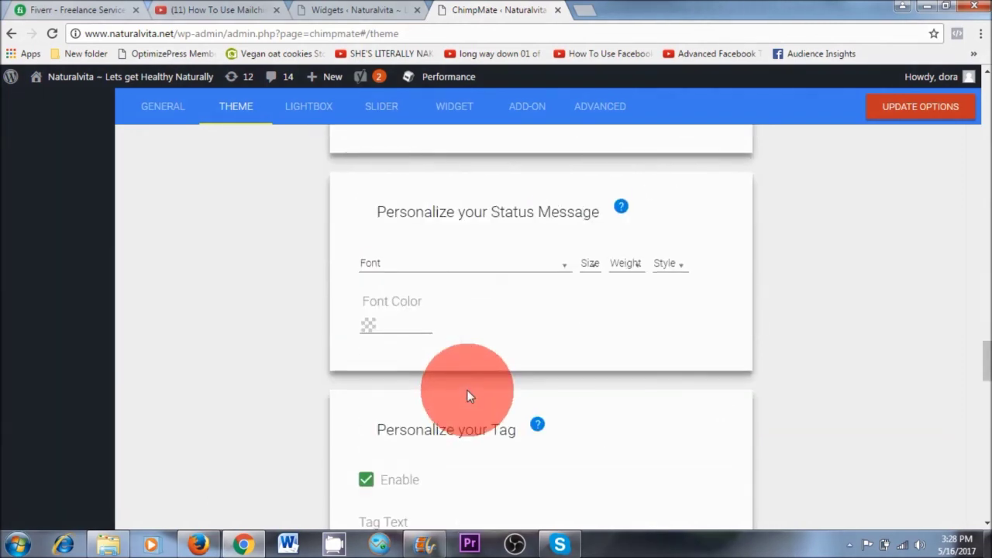
click(905, 119)
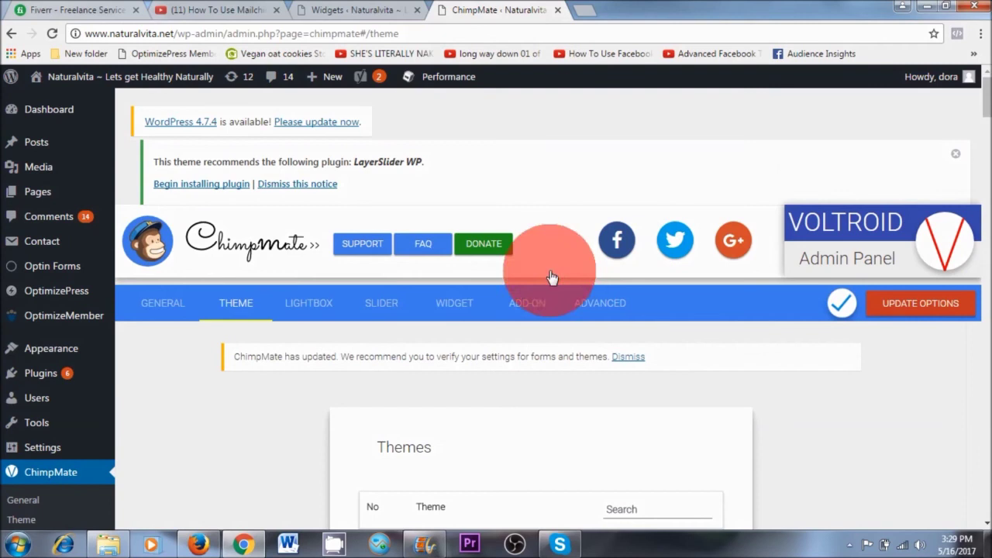
Step: Save the Lightbox options (enabled, Form 1, Leo theme, 50% scroll trigger), then open the live homepage
click(321, 307)
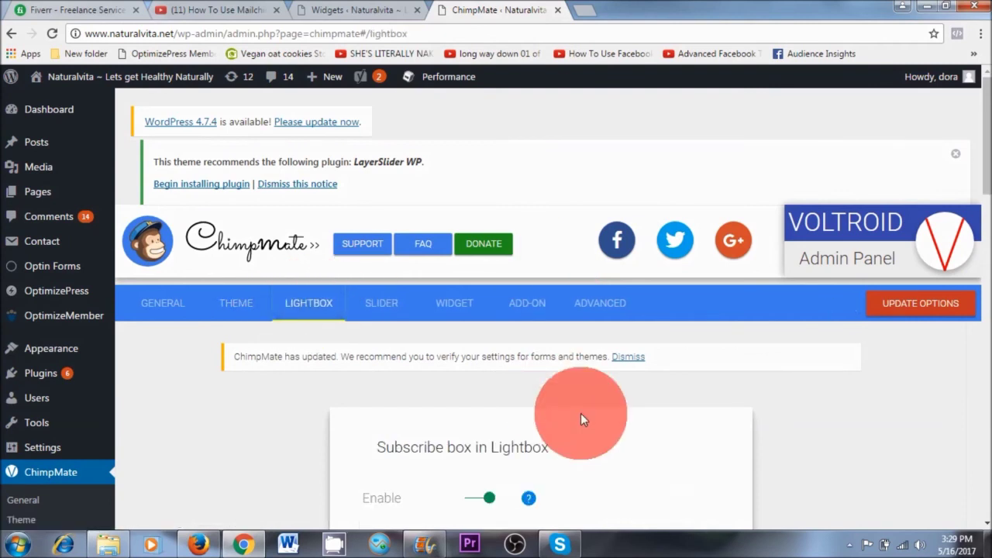
scroll(581, 413, down, 3)
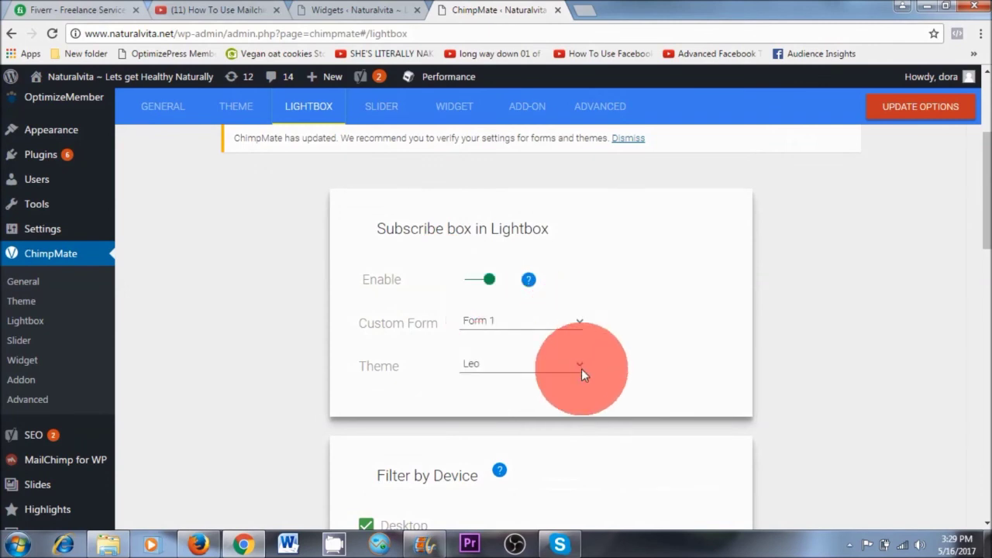
scroll(581, 369, down, 10)
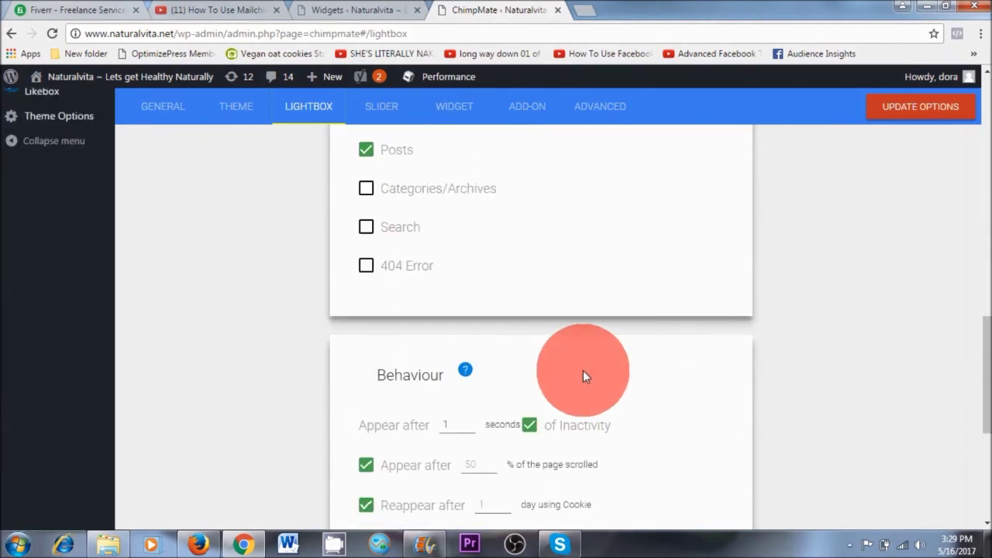
scroll(583, 371, down, 2)
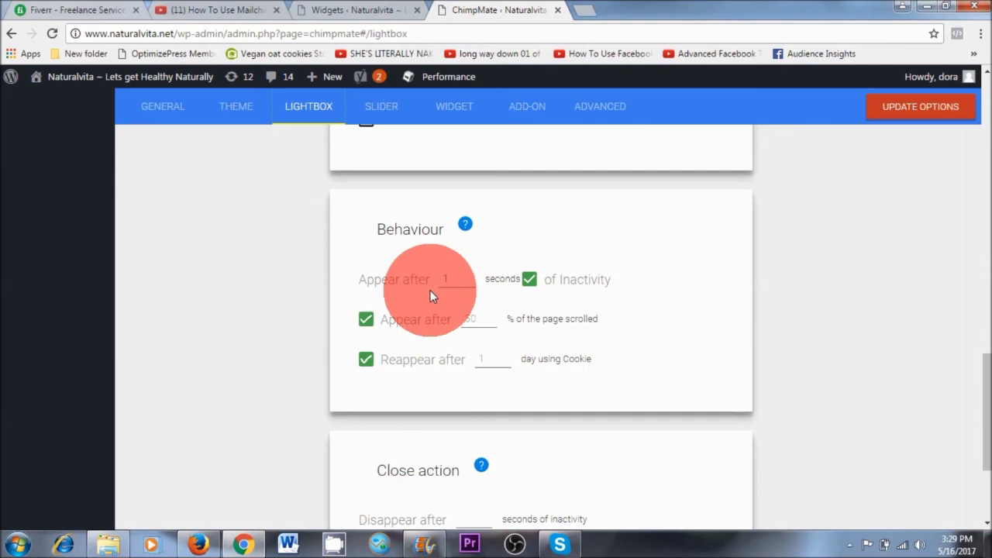
double_click(530, 280)
click(393, 341)
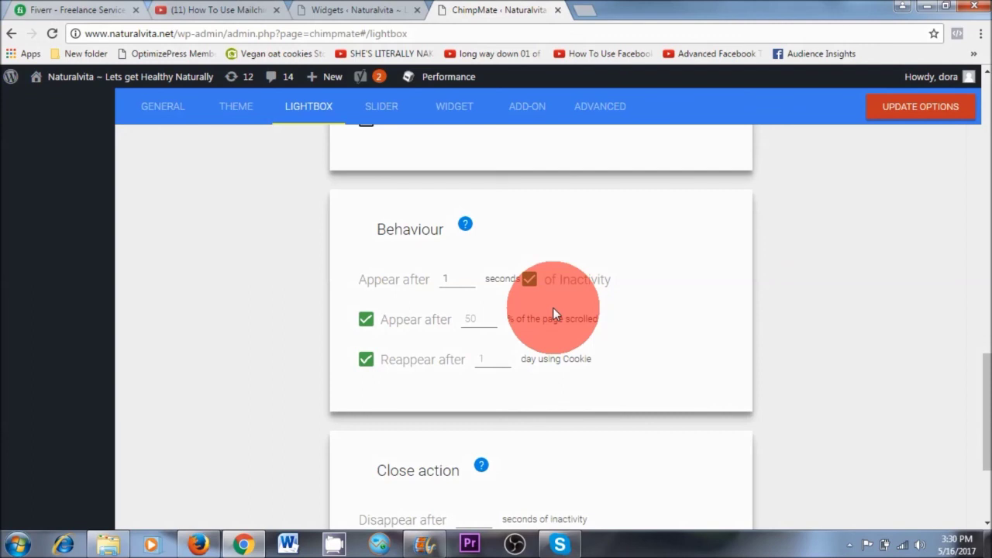
scroll(552, 313, down, 3)
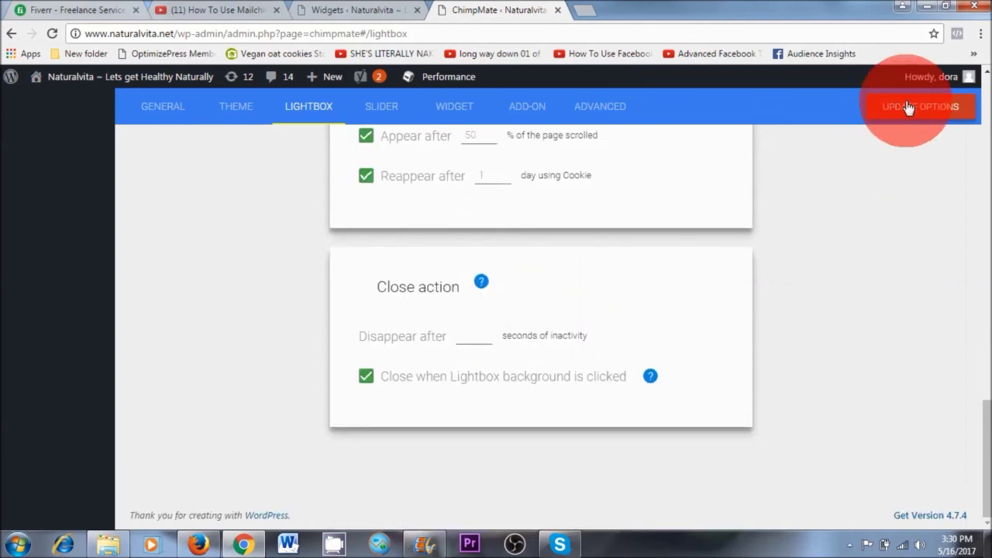
click(930, 109)
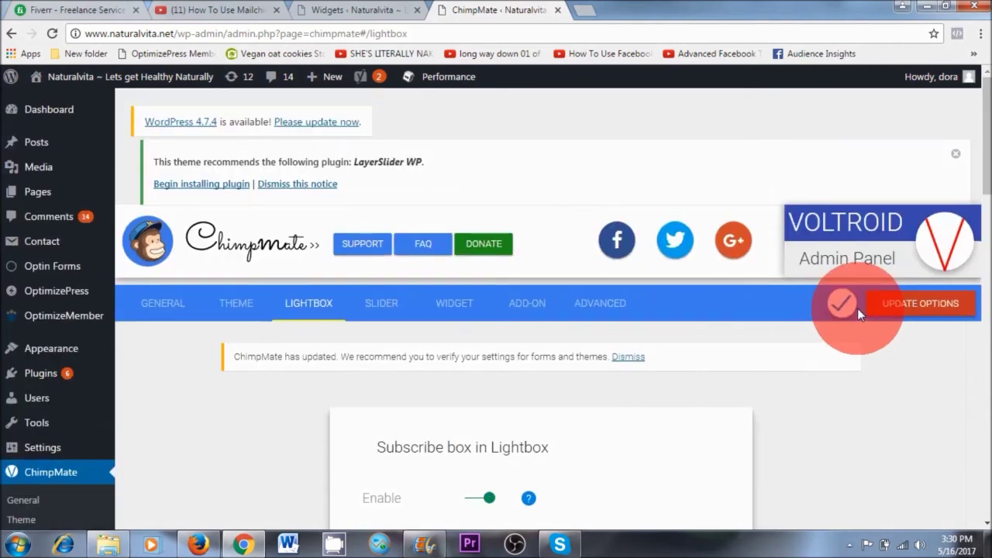
click(279, 99)
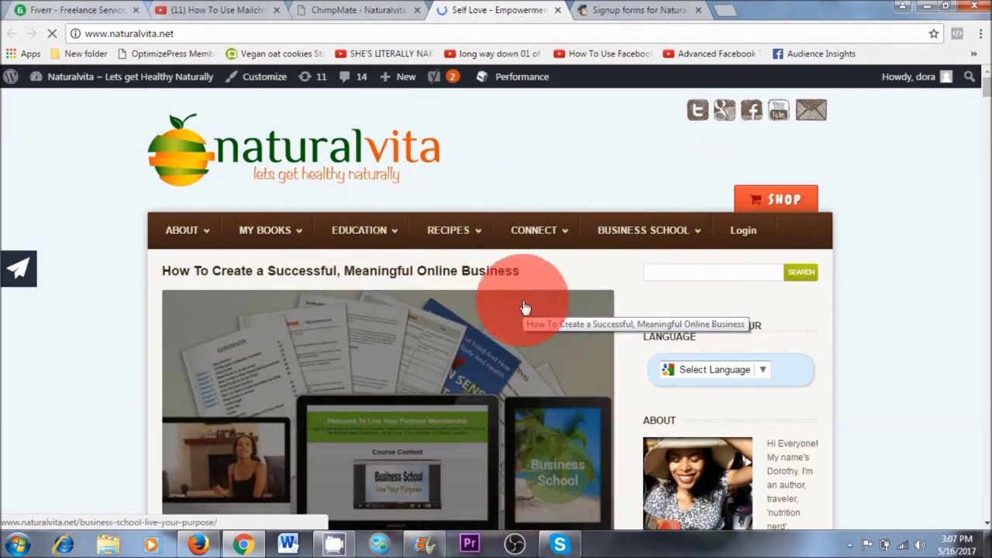
Step: Scroll the naturalvita.net homepage down and back up to trigger the 'Subscribe to our List' lightbox
scroll(978, 89, down, 5)
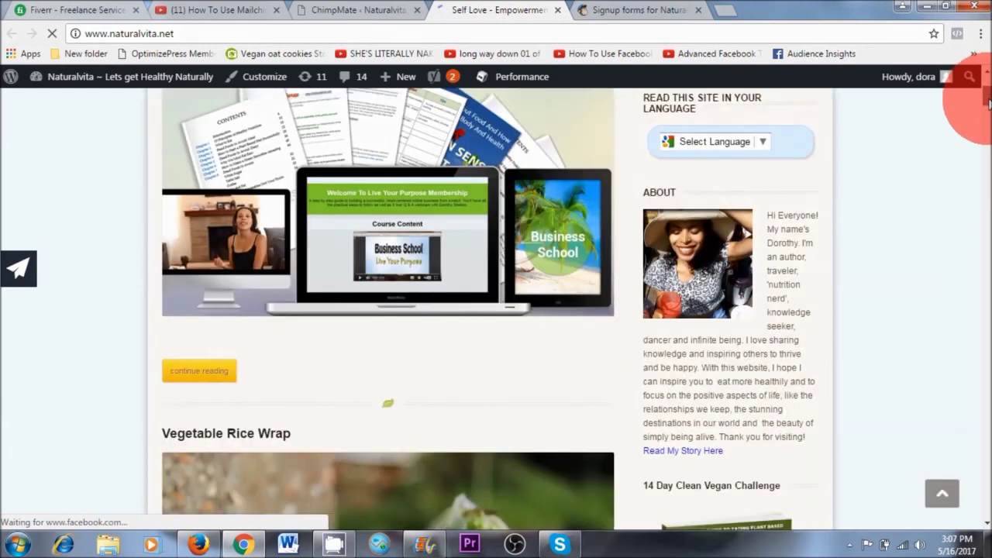
scroll(978, 86, up, 5)
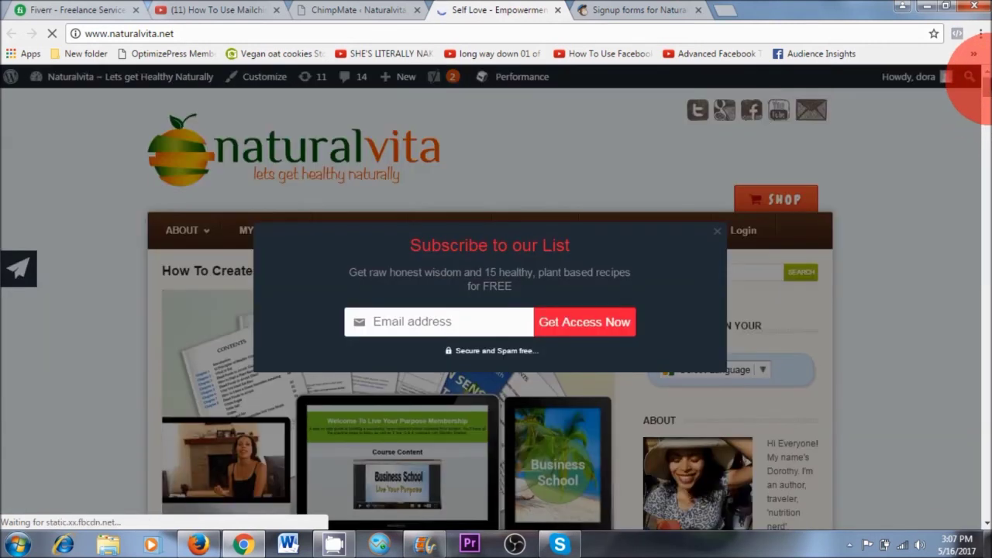